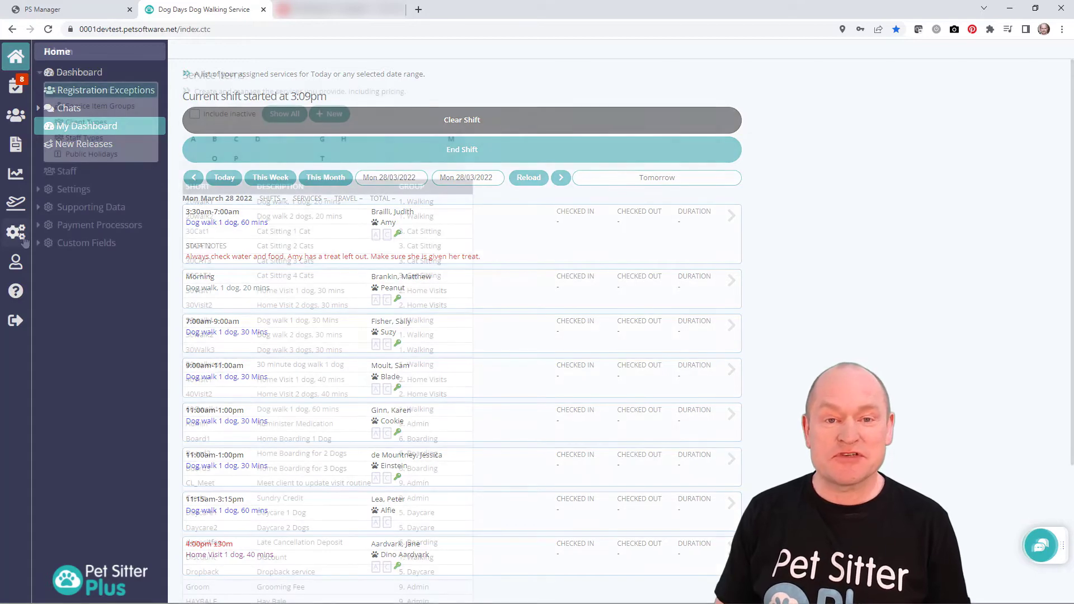
Step: Open the first staff member's Staff Permissions page from Admin > Staff
click(99, 172)
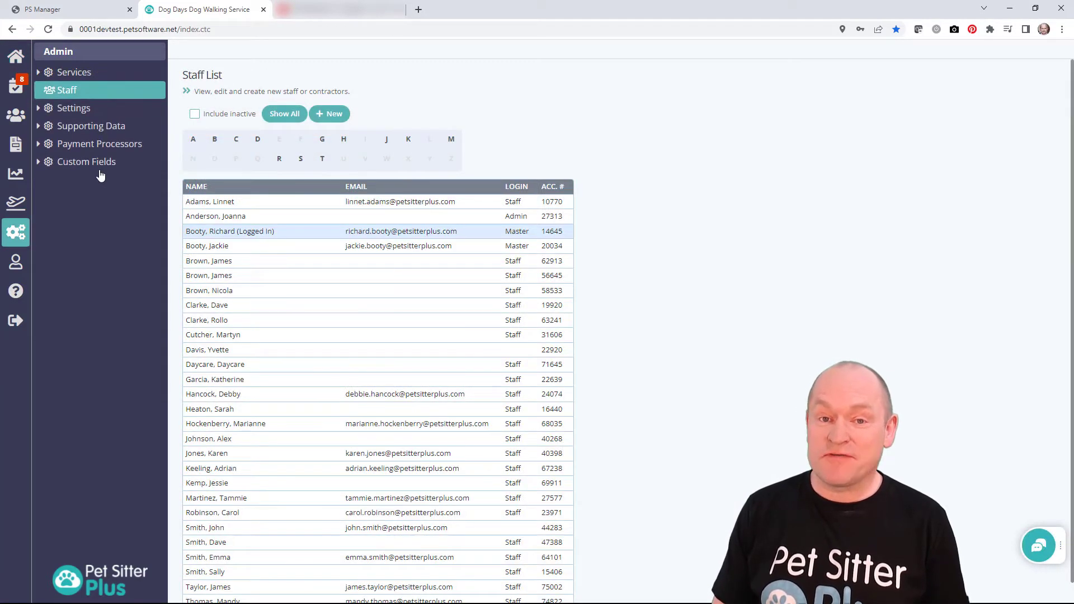
click(270, 208)
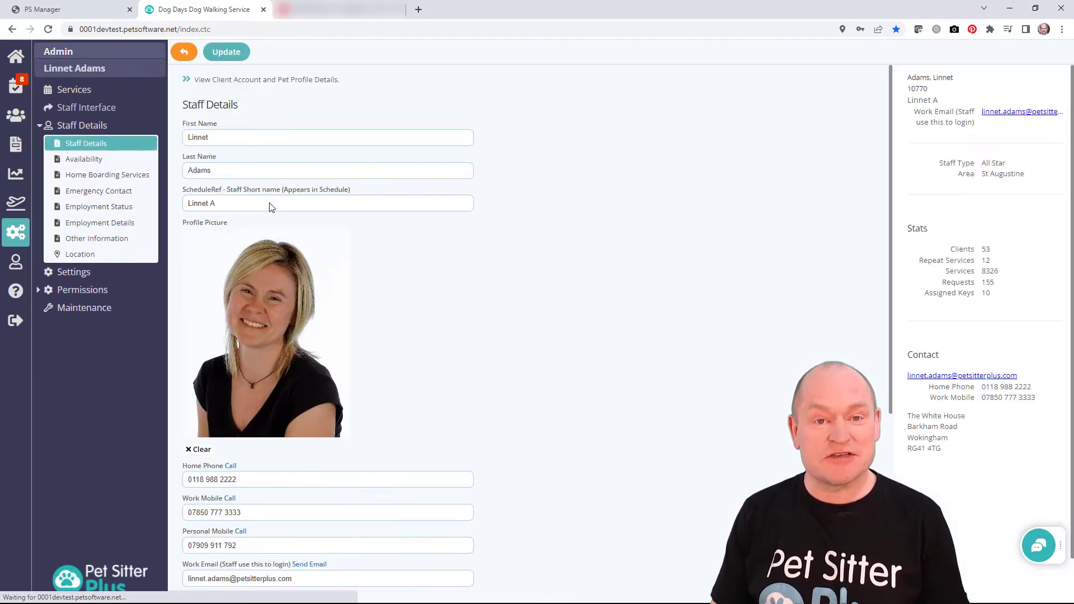
click(105, 292)
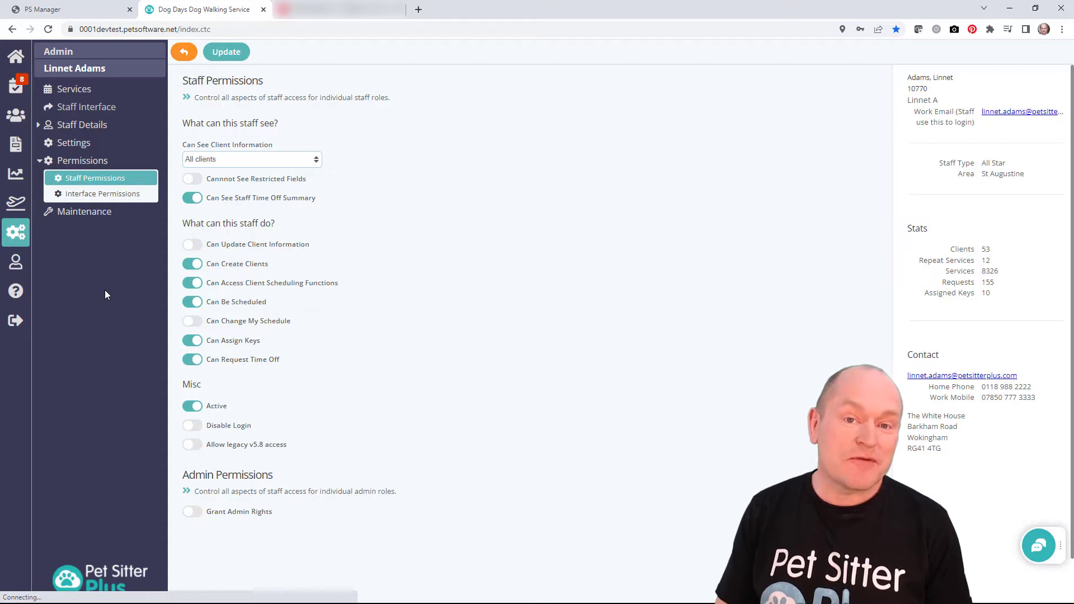
Step: Turn on Cannot See Restricted Fields, Can Update Client Information and Grant Admin Rights, then save
click(287, 159)
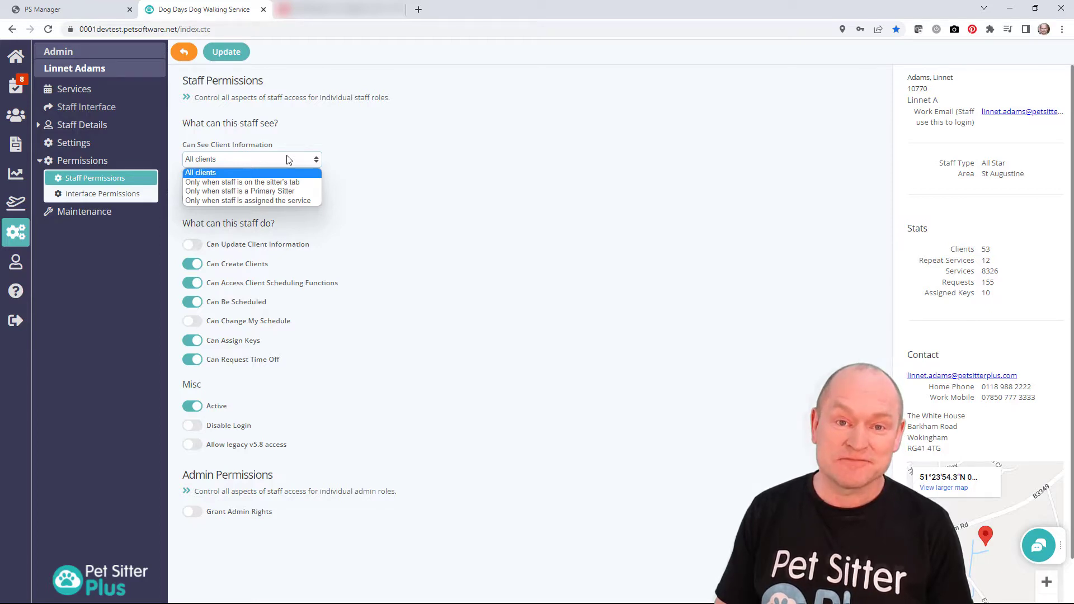
click(287, 160)
click(197, 181)
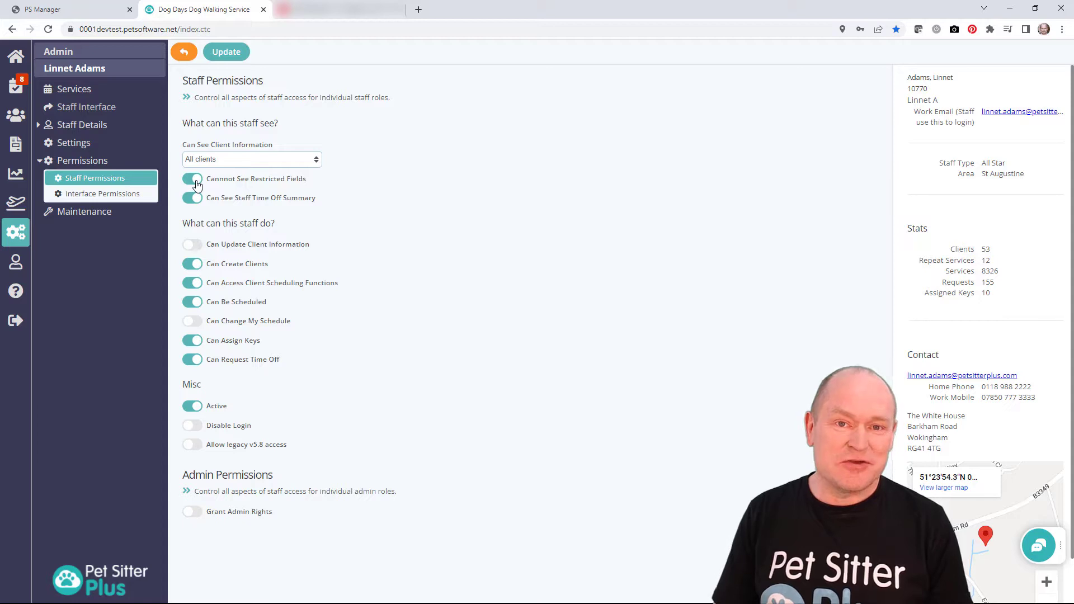
click(194, 247)
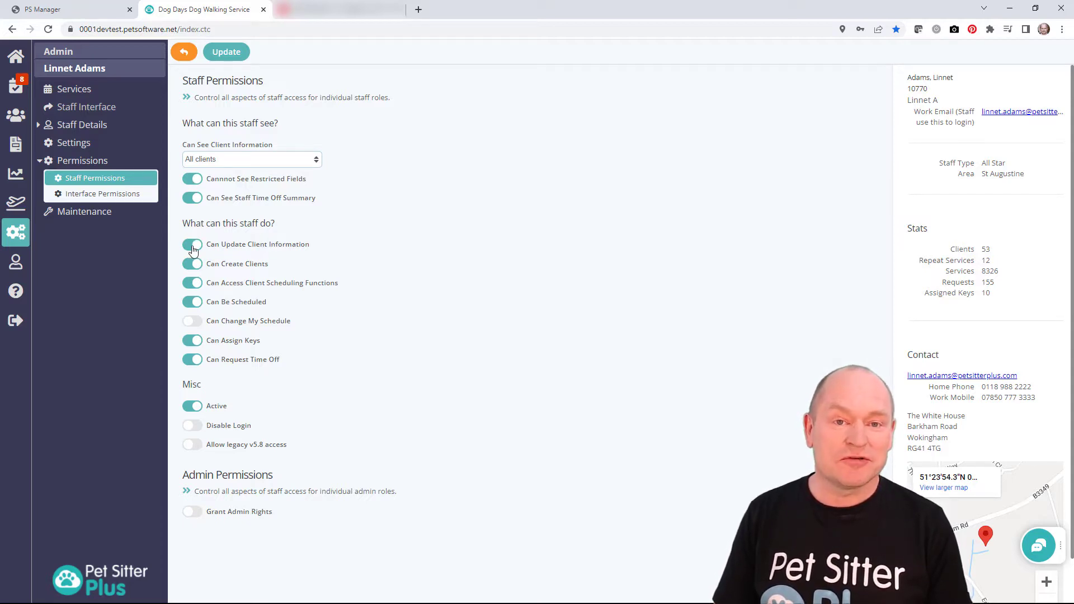
click(192, 511)
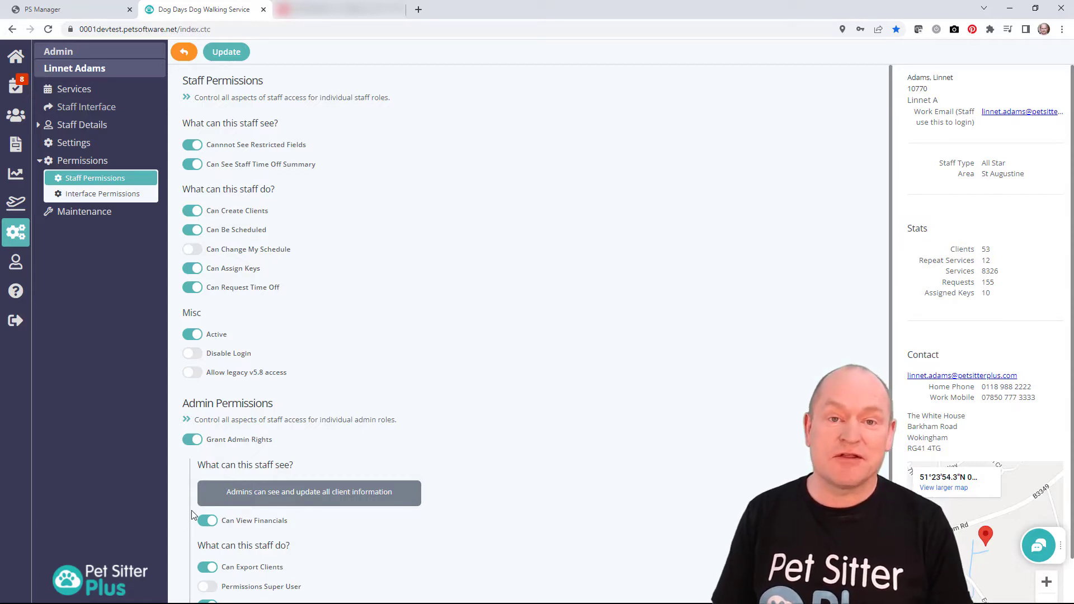
click(227, 54)
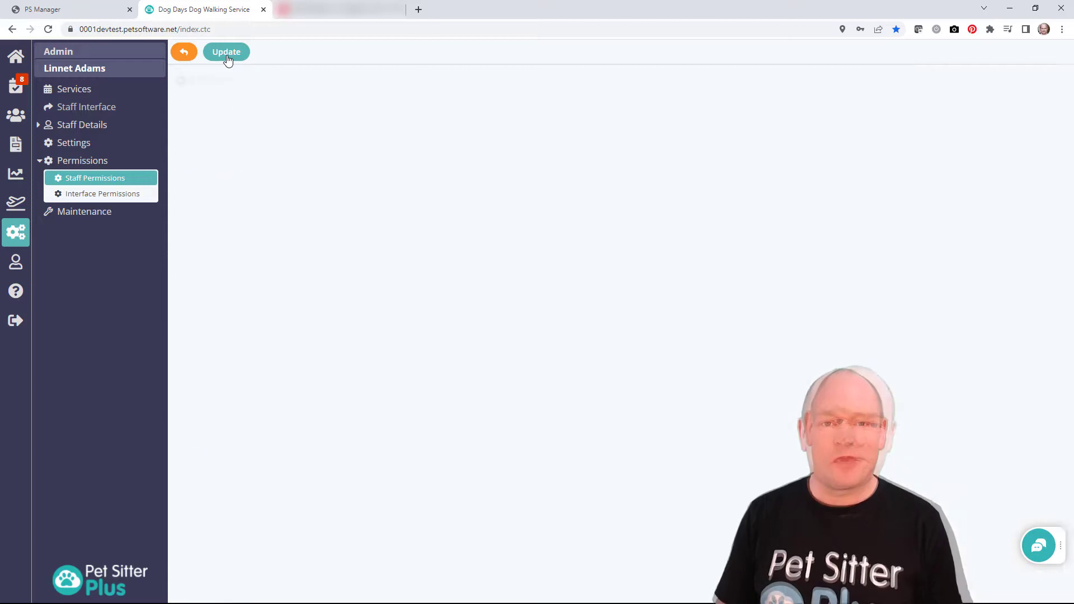
Step: In Interface Permissions, hide Column View, My Key List and Schedule Repeats
click(131, 196)
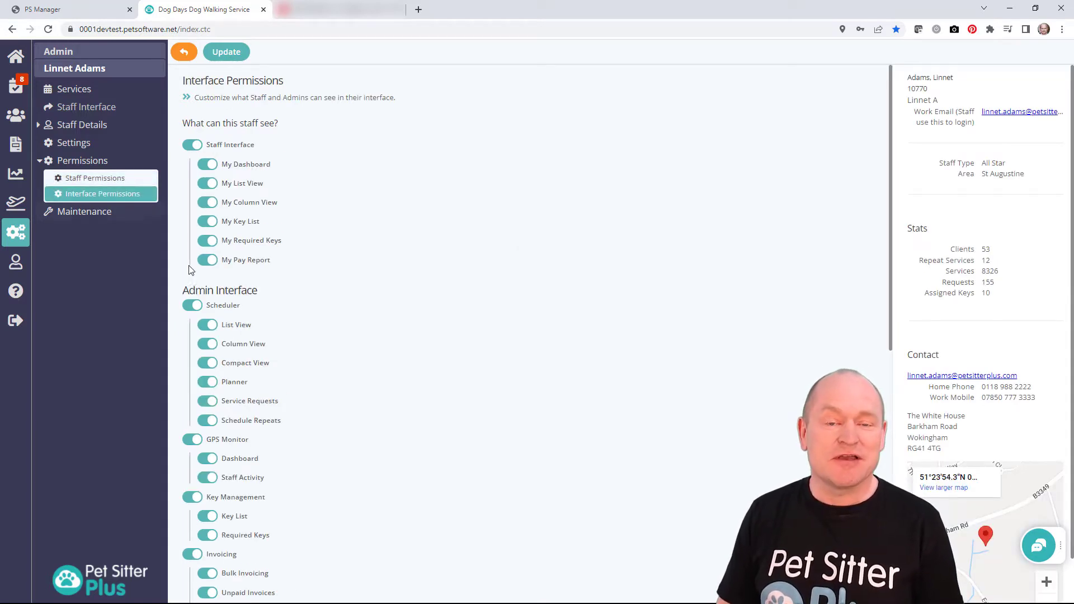
click(212, 349)
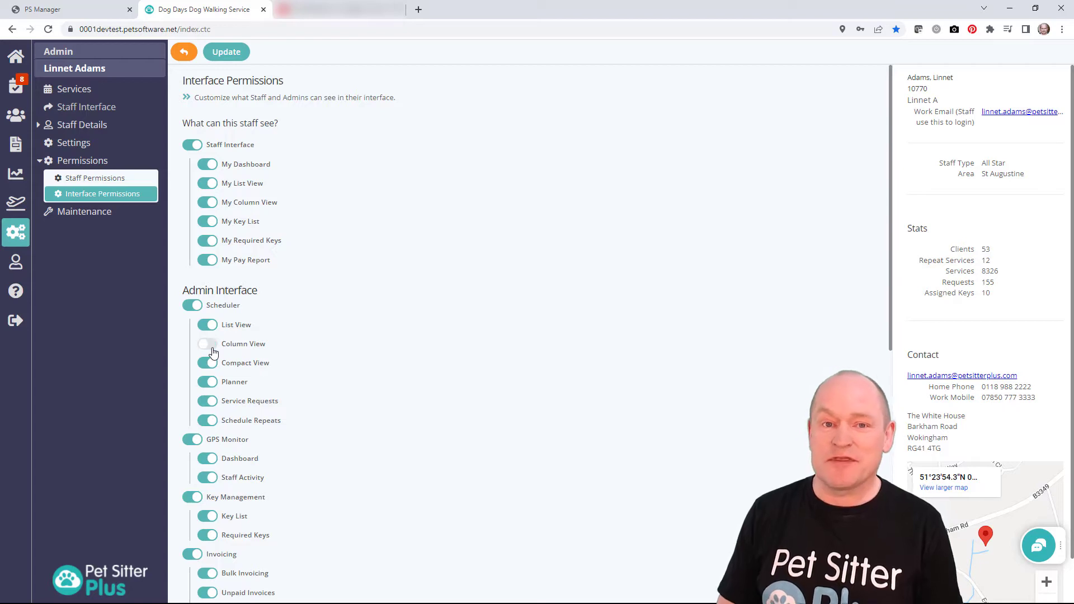
click(212, 224)
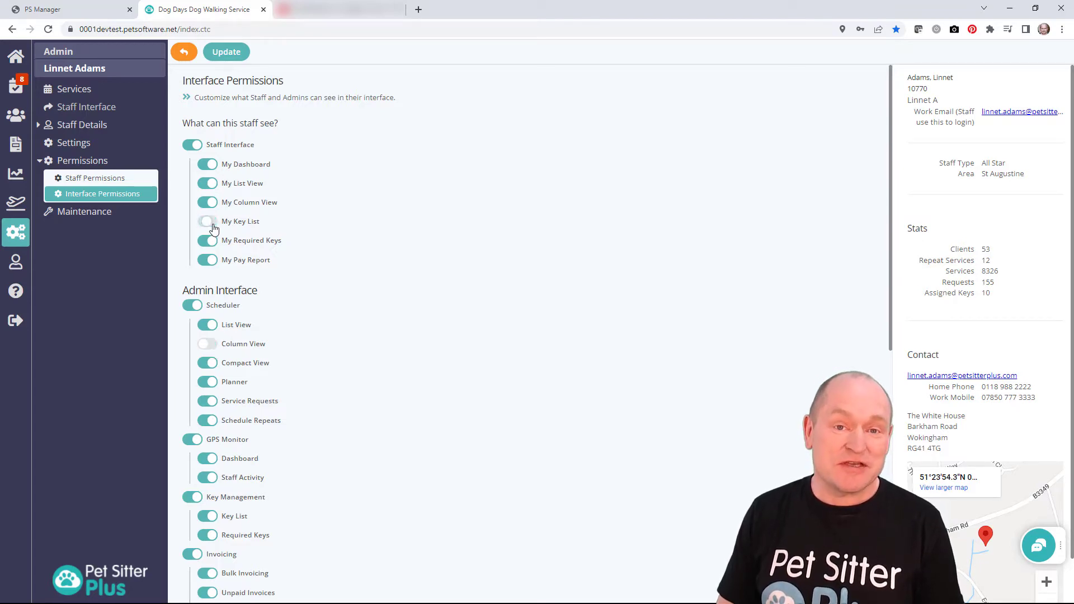
click(206, 426)
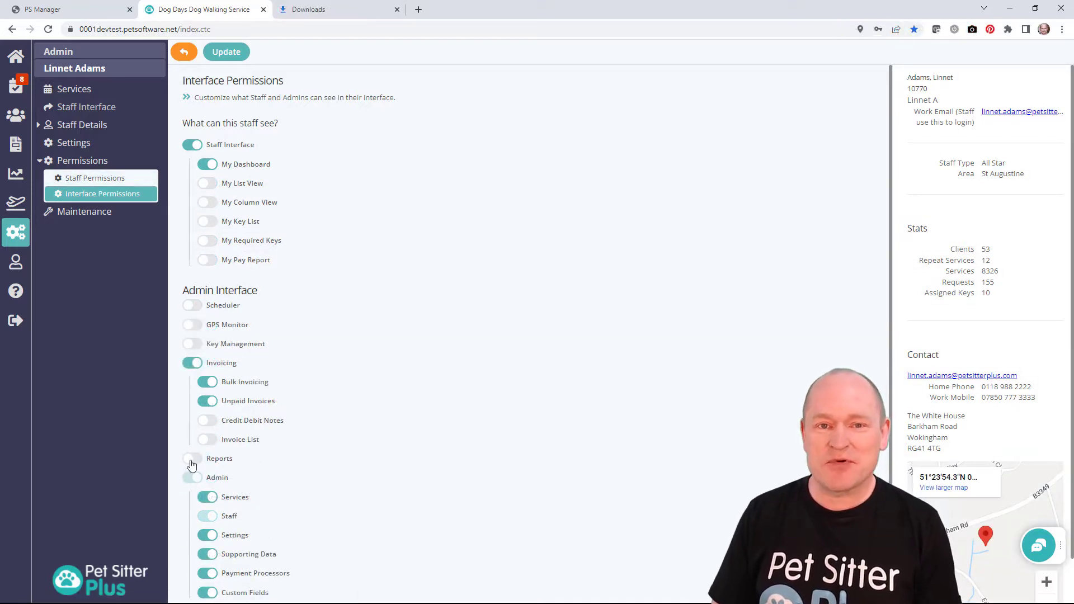
Step: Enable Reports, Key Management, GPS Monitor, Scheduler, My Pay Report and My Required Keys
click(191, 459)
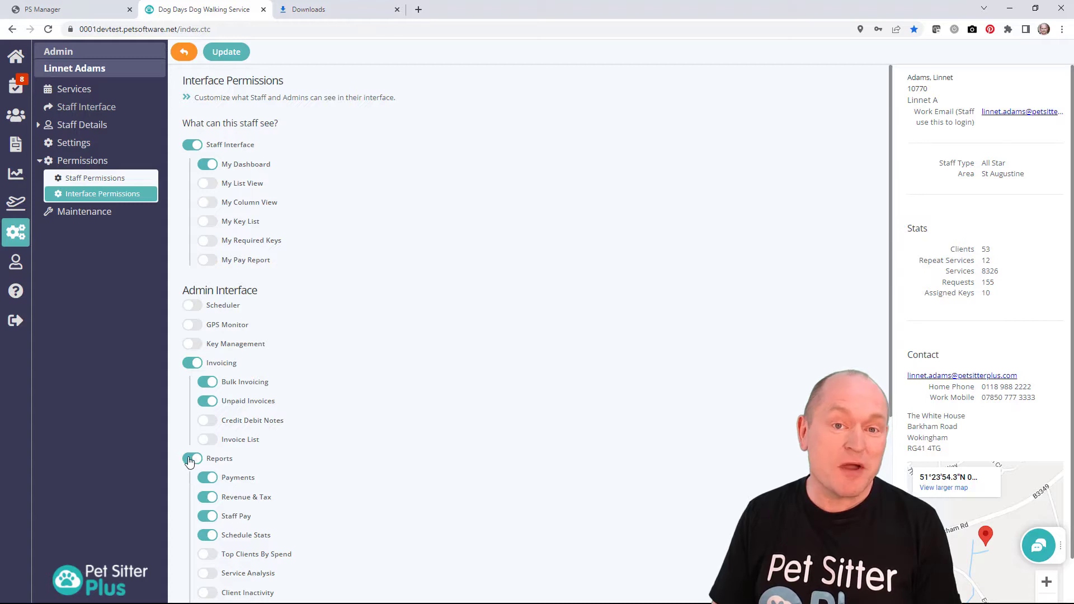
click(191, 344)
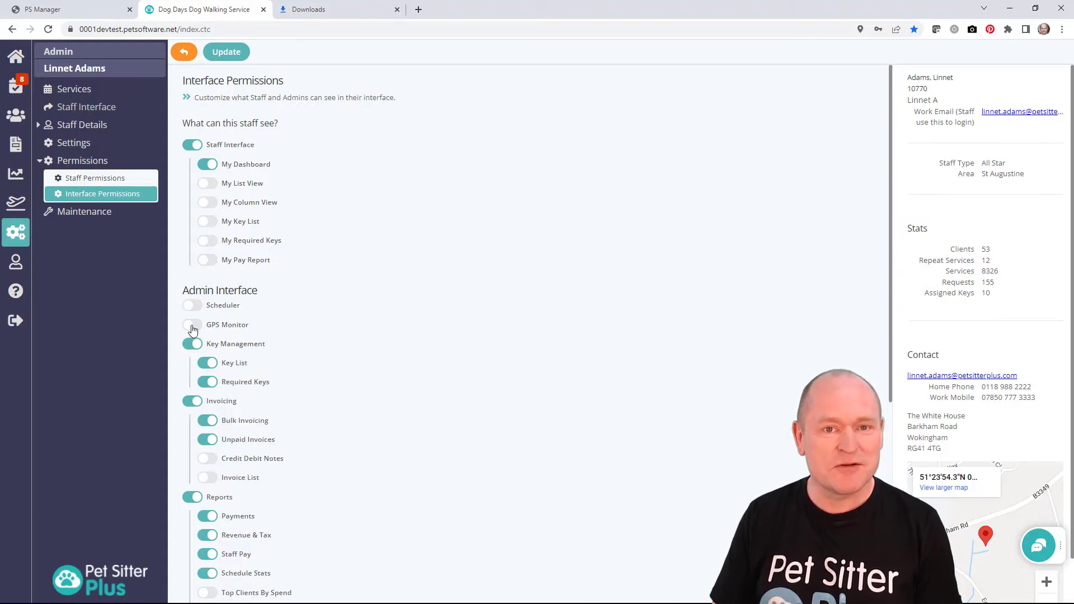
click(191, 325)
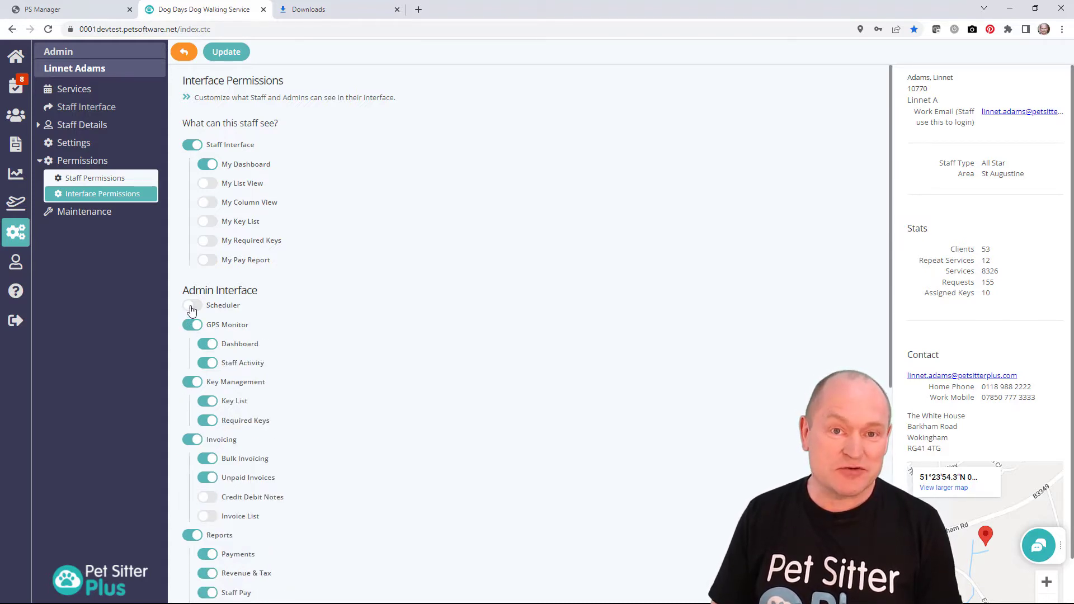
click(191, 309)
click(206, 262)
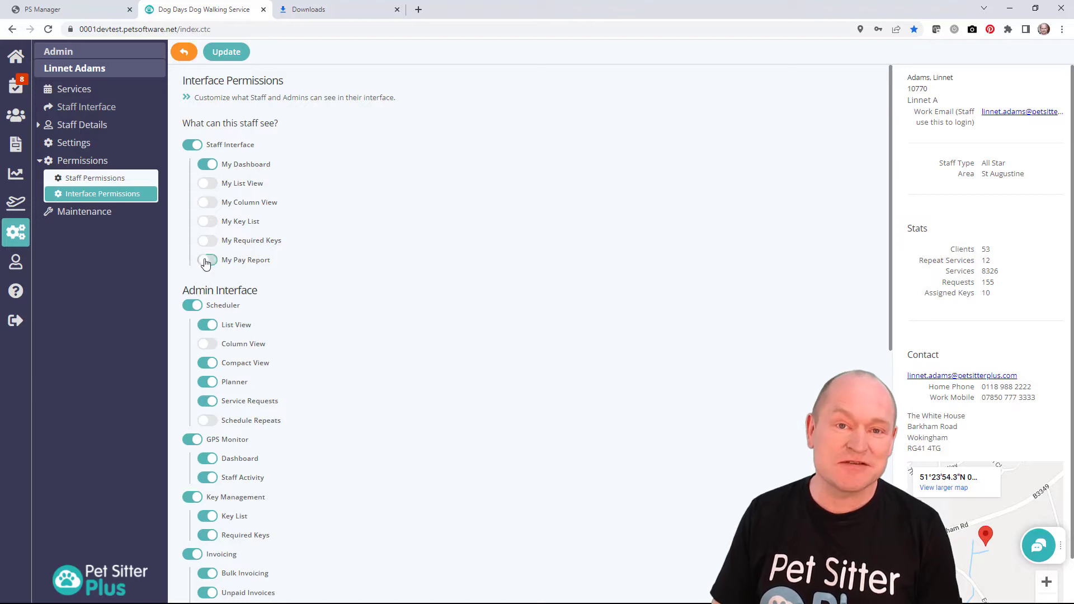
click(207, 241)
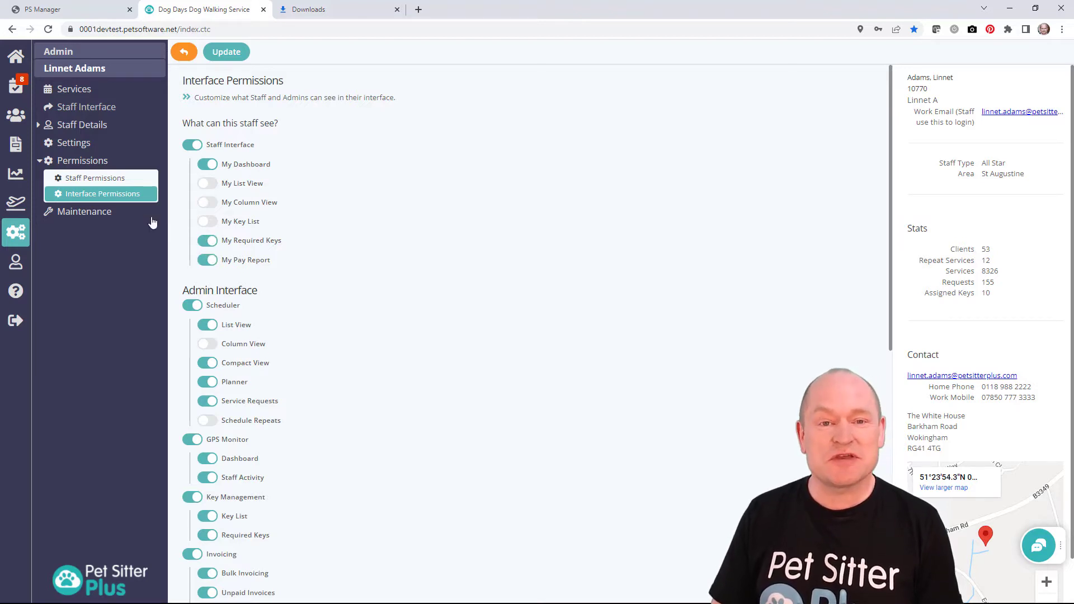
click(104, 178)
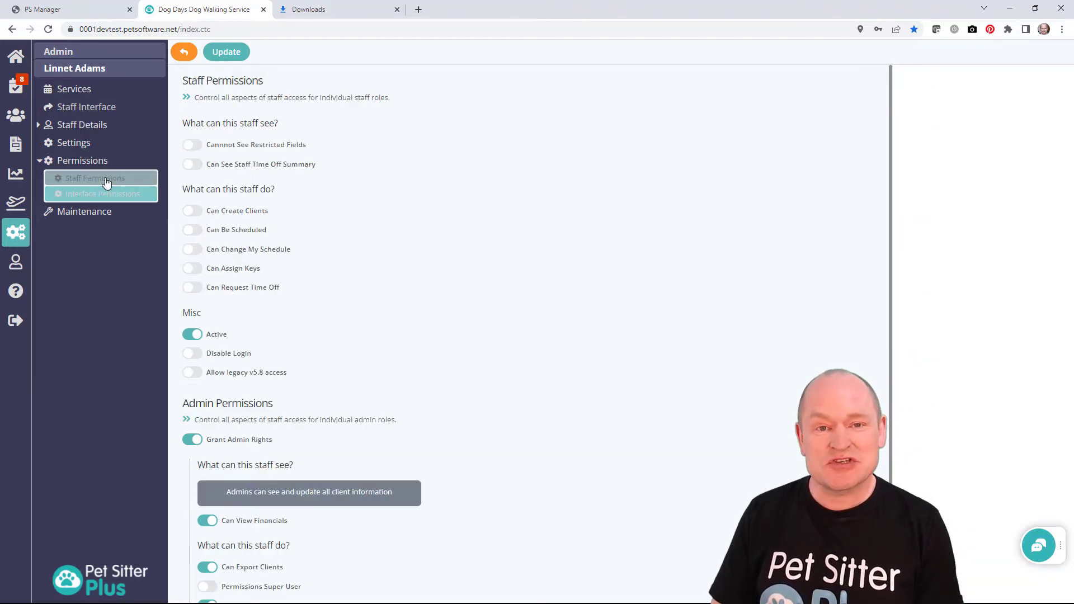
Step: Allow creating clients, being scheduled, changing own schedule, assigning keys and managing staff permissions
click(196, 214)
click(190, 234)
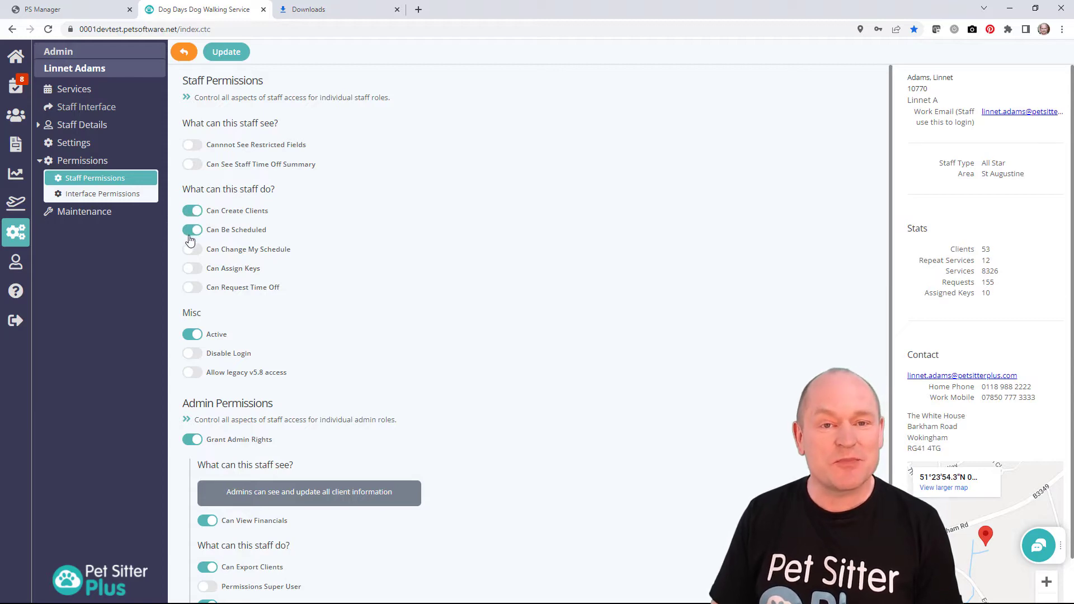
click(192, 250)
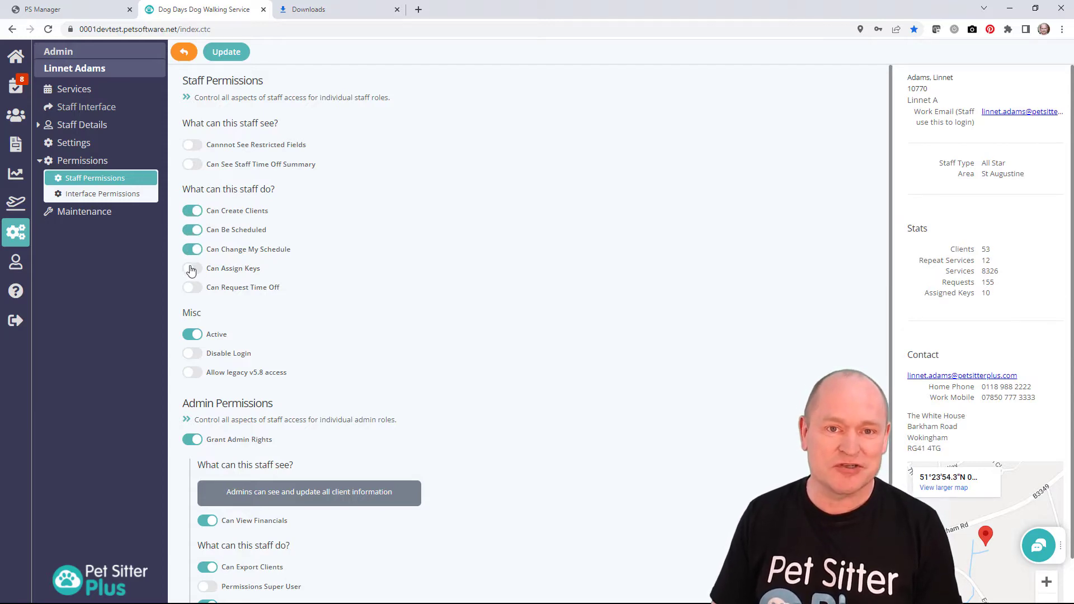
click(191, 270)
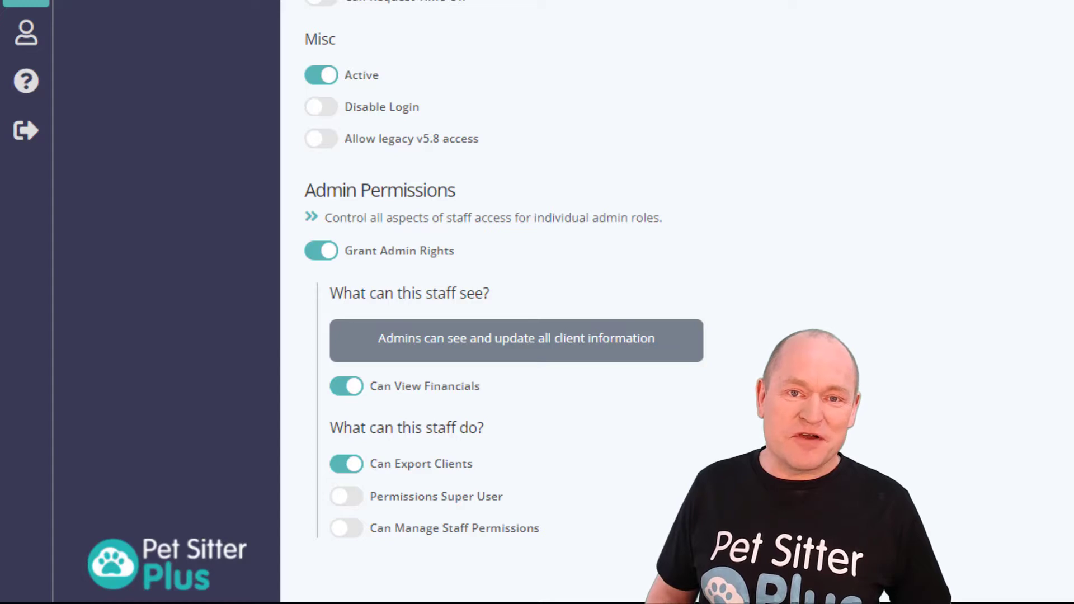
click(347, 530)
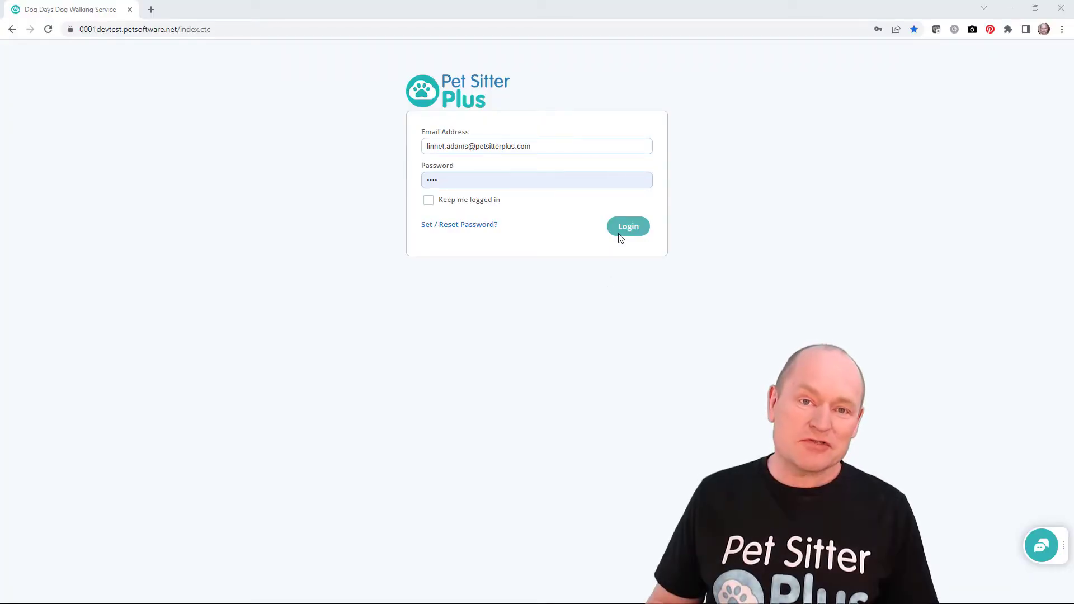
Step: Sign in and create a new staff member, entering their first and last name
click(635, 227)
click(16, 147)
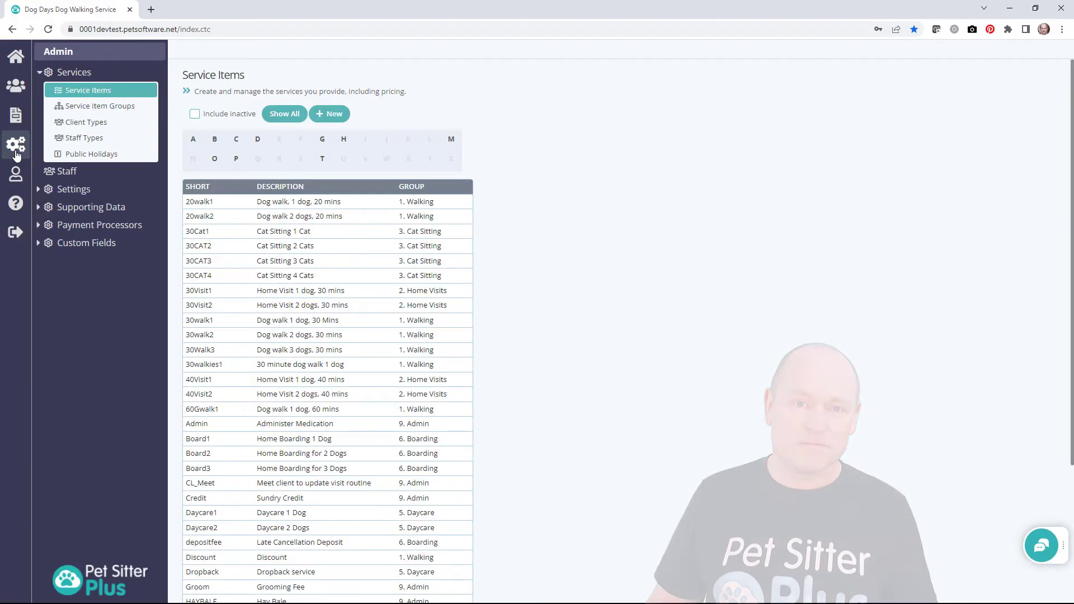
click(64, 170)
click(333, 114)
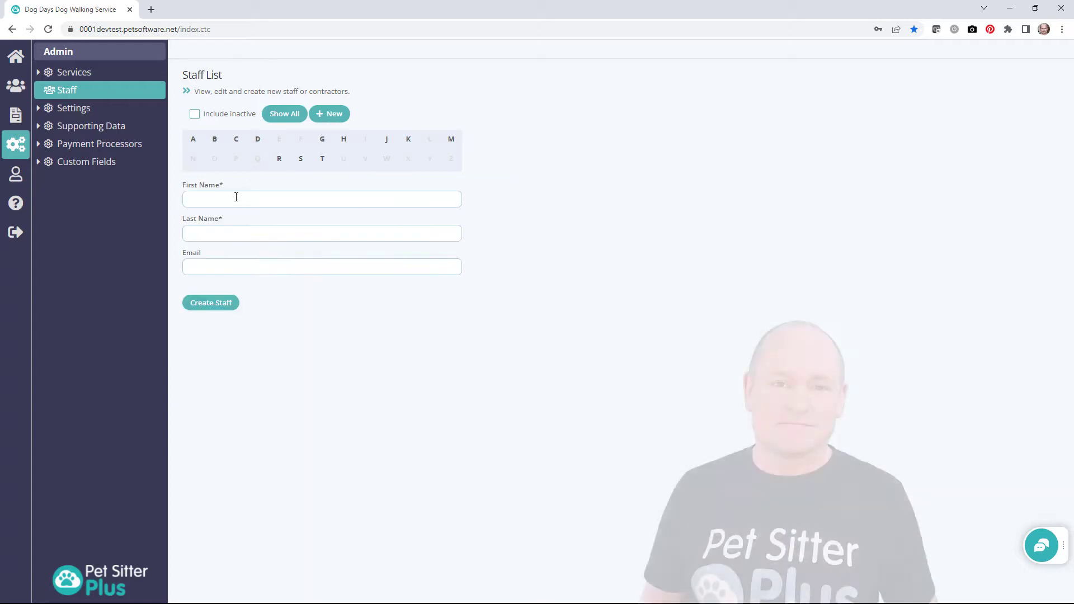
click(236, 200)
text(Jane)
key(Tab)
text(Smith)
key(Tab)
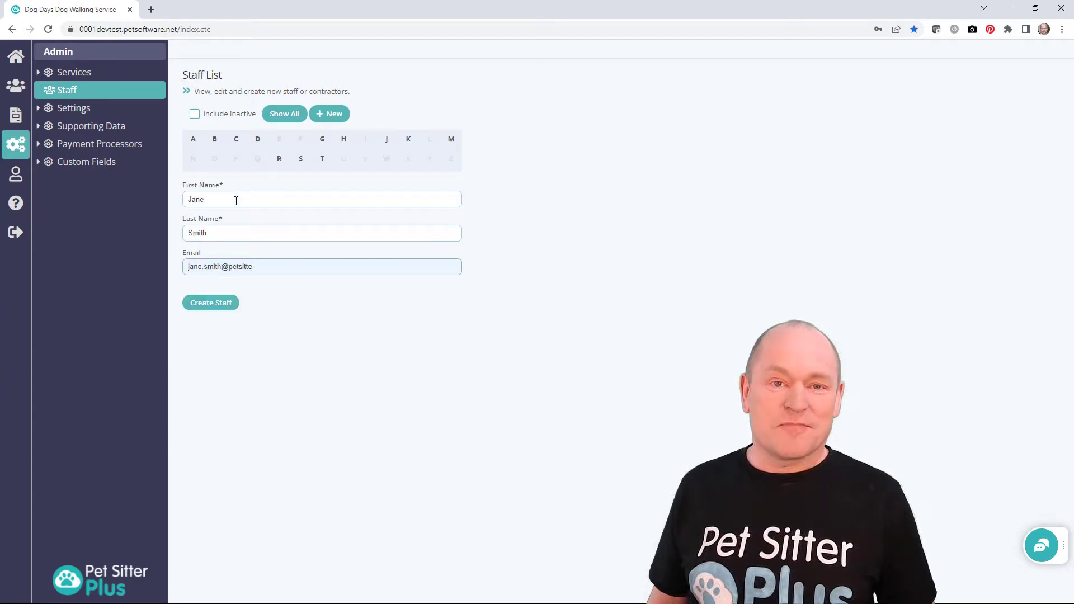
click(215, 303)
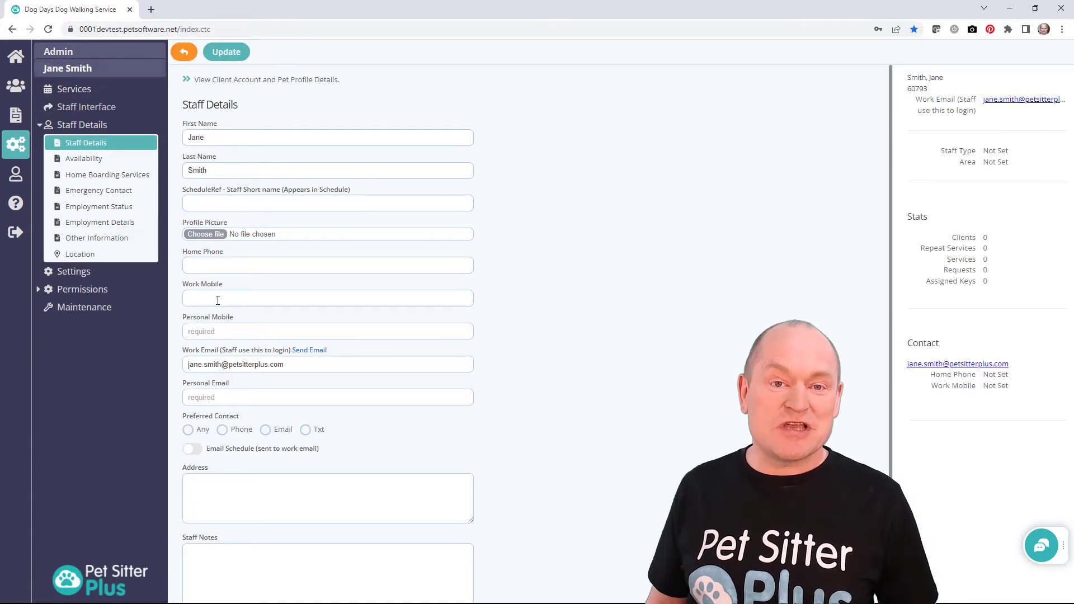
Step: Allow the new staff member to create clients and access client scheduling functions
click(98, 289)
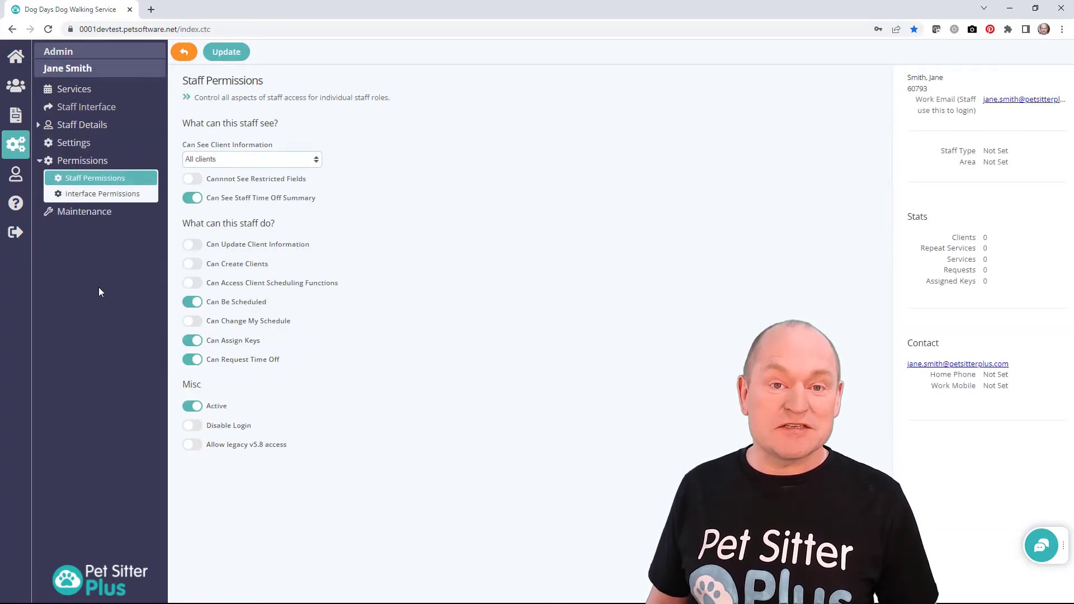
click(194, 265)
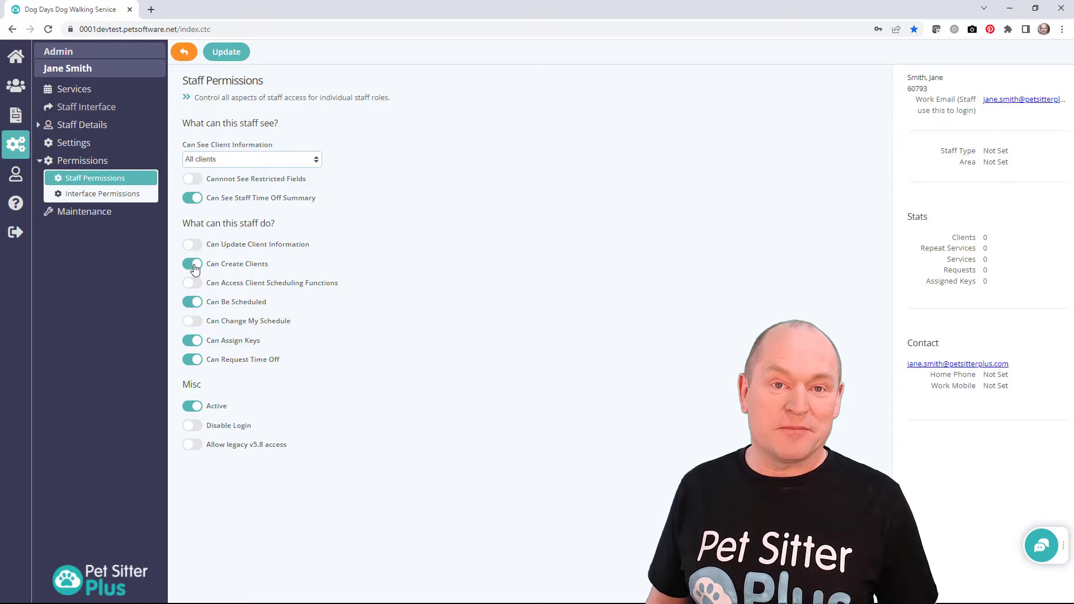
click(195, 288)
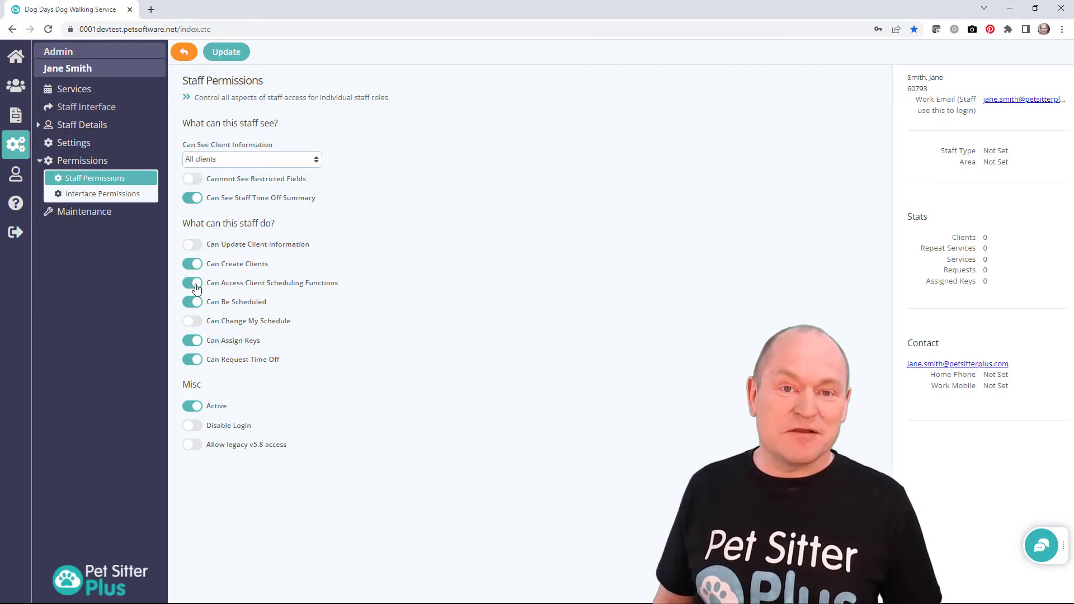
Step: Turn off My Column View and My Key List under Interface Permissions
click(133, 200)
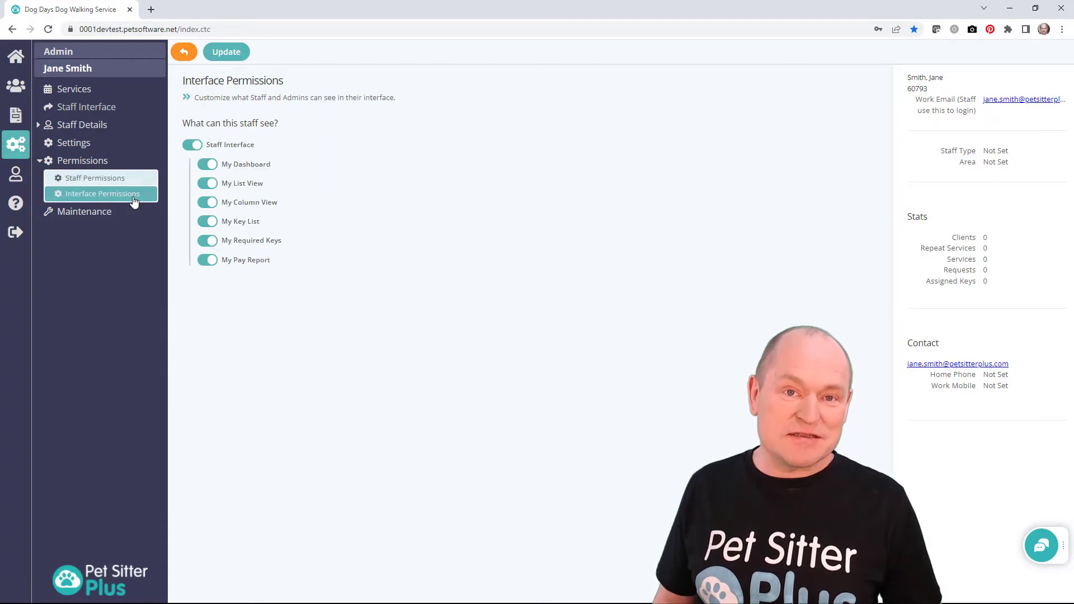
click(210, 205)
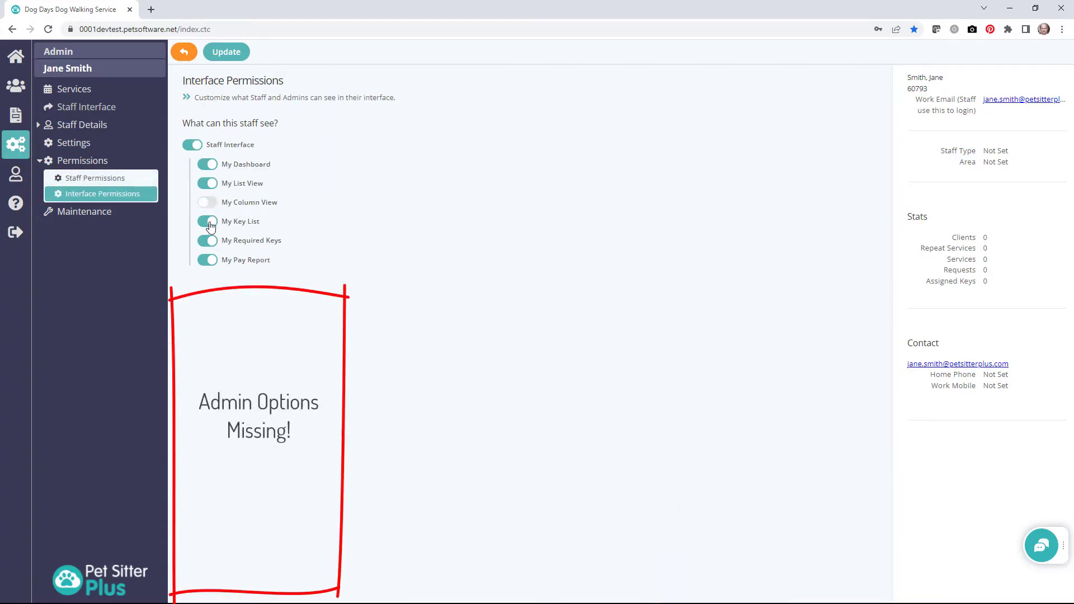
click(210, 223)
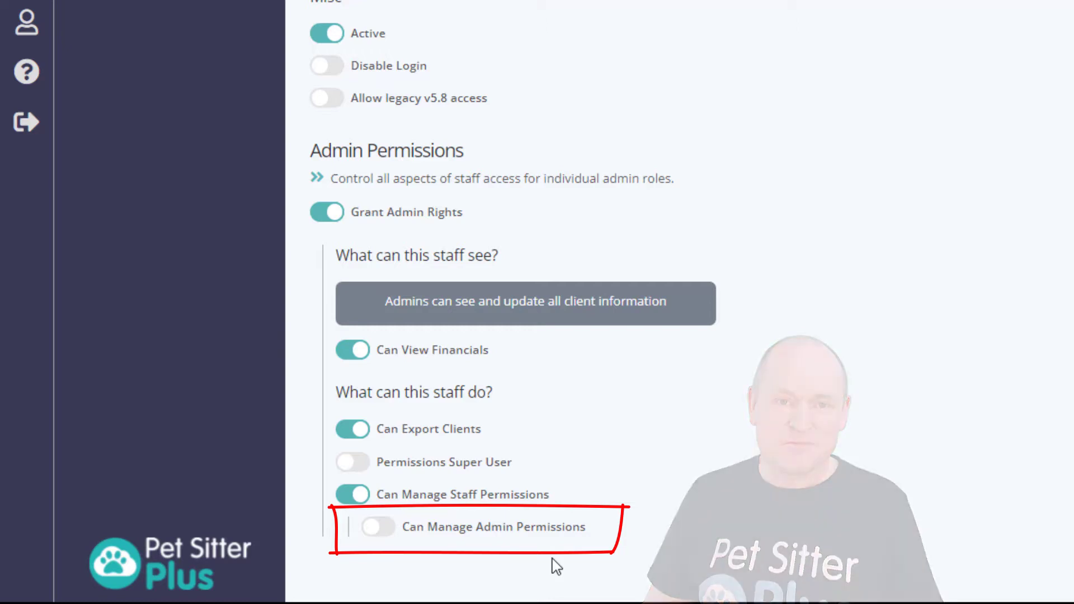
Step: Switch on Can Manage Admin Permissions for this admin staff member
click(378, 532)
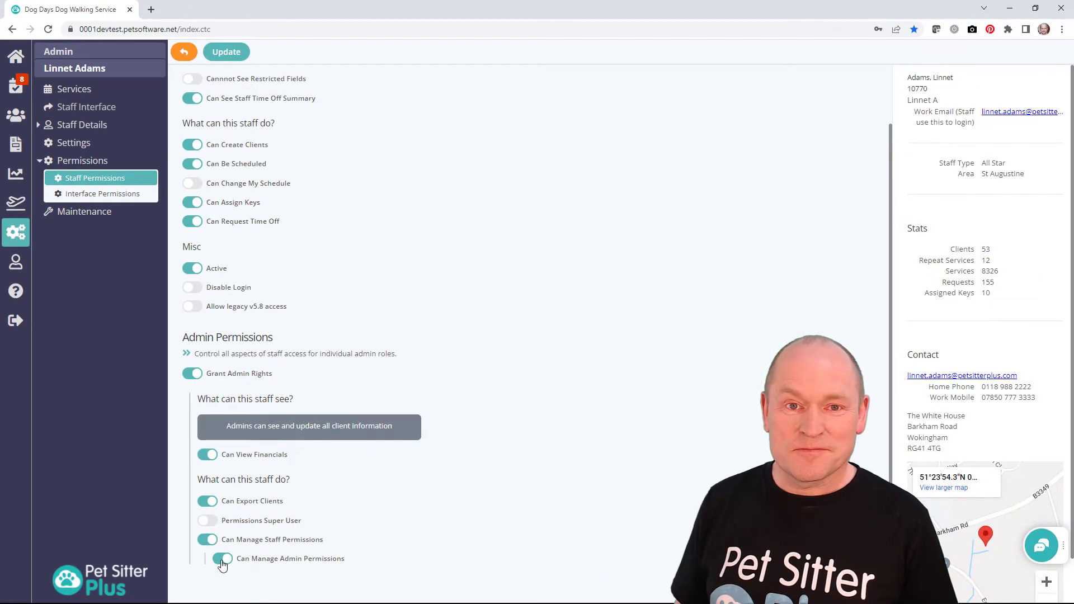
Step: Save the admin's permissions, log out, and sign back in
click(230, 53)
click(14, 323)
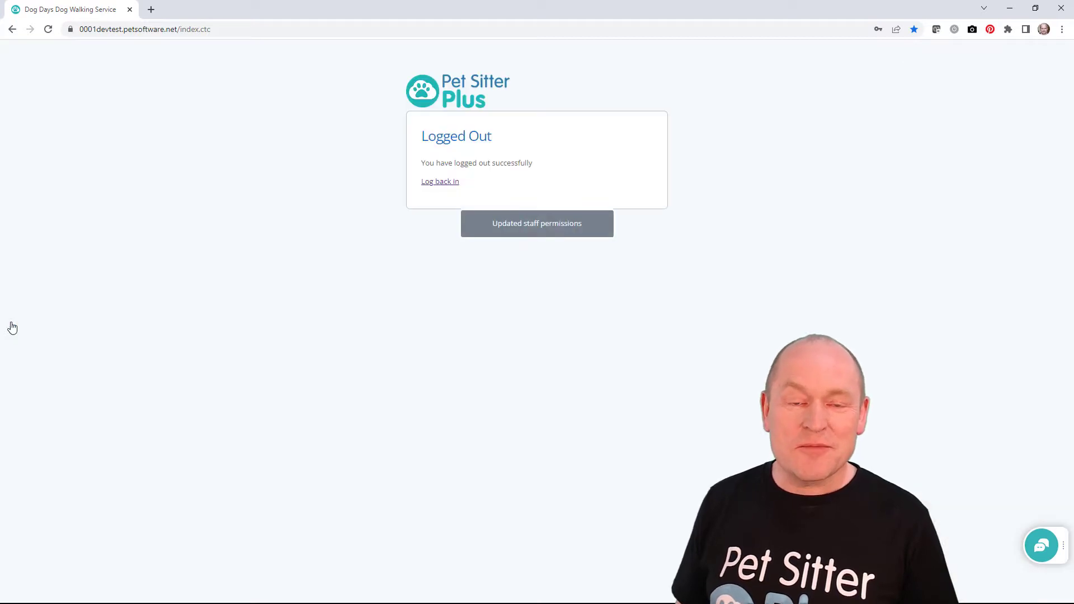
click(441, 181)
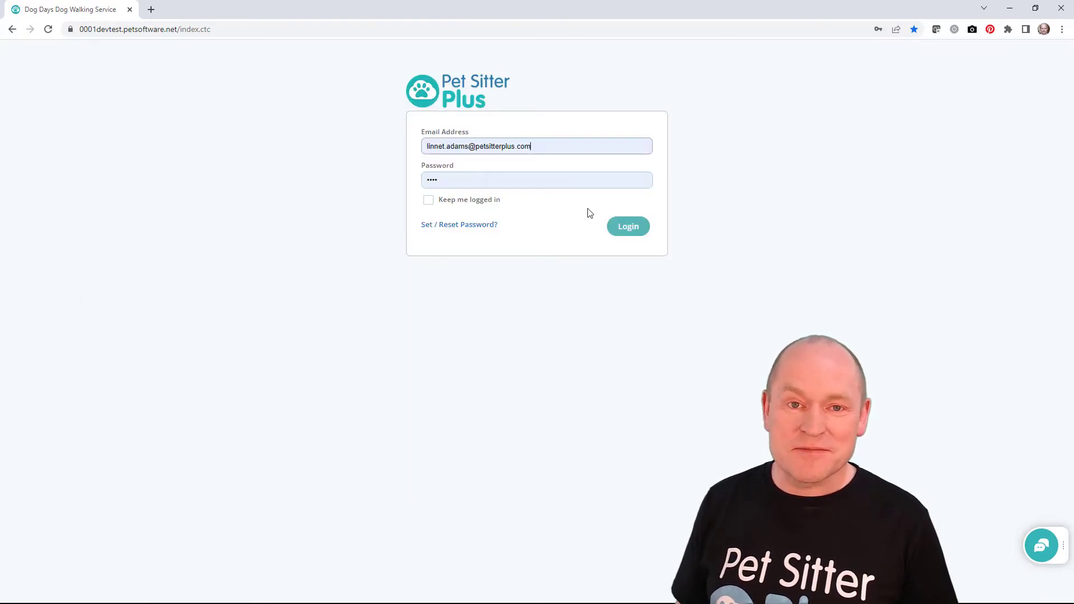
click(625, 231)
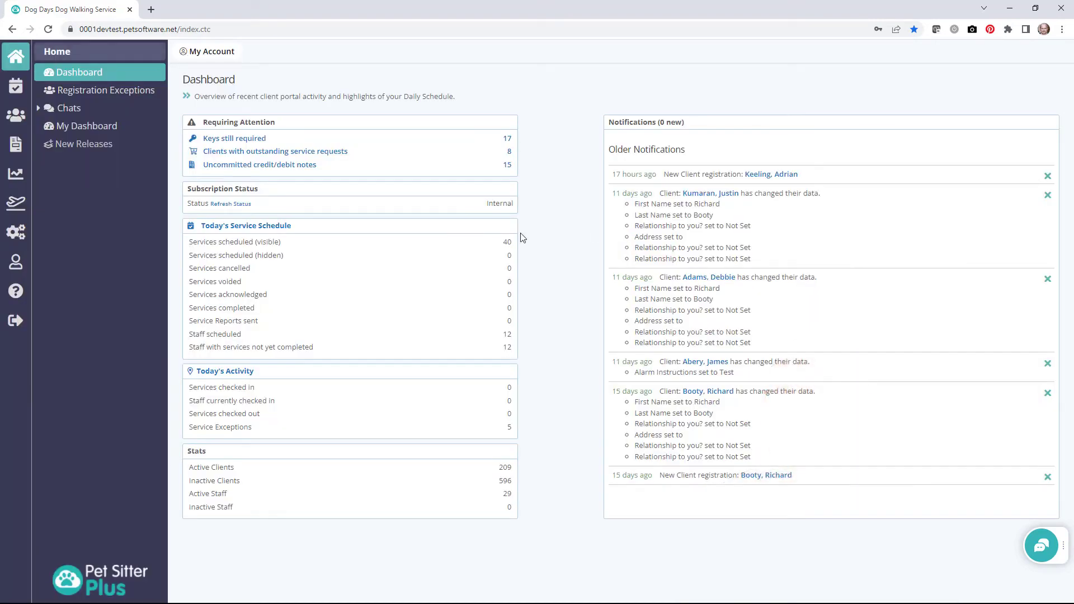
Step: Open another staff member's Staff Permissions page from Admin > Staff
click(15, 231)
click(71, 171)
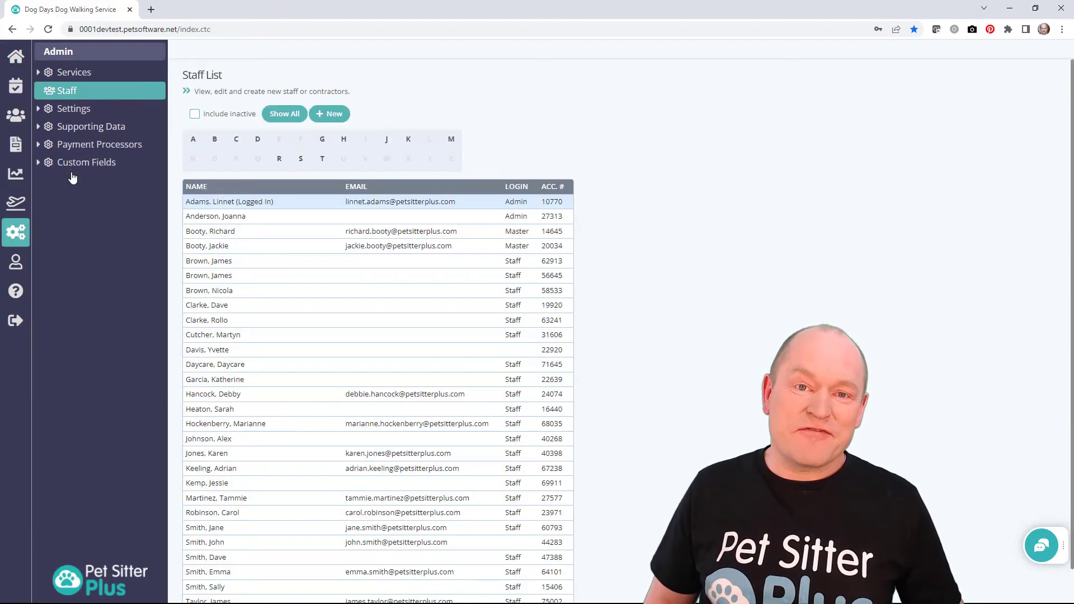
click(207, 531)
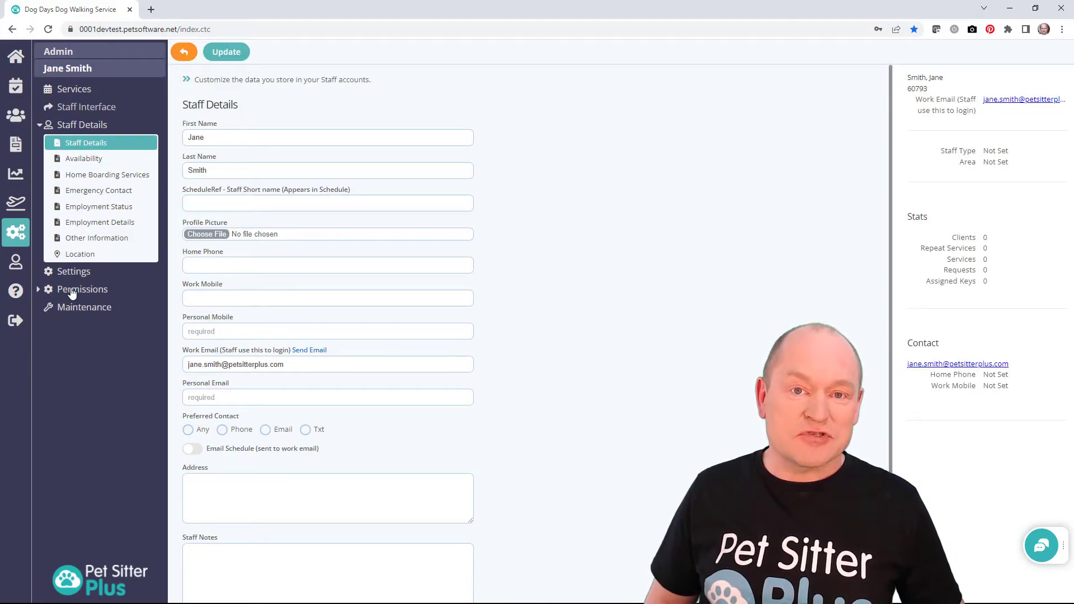
click(76, 290)
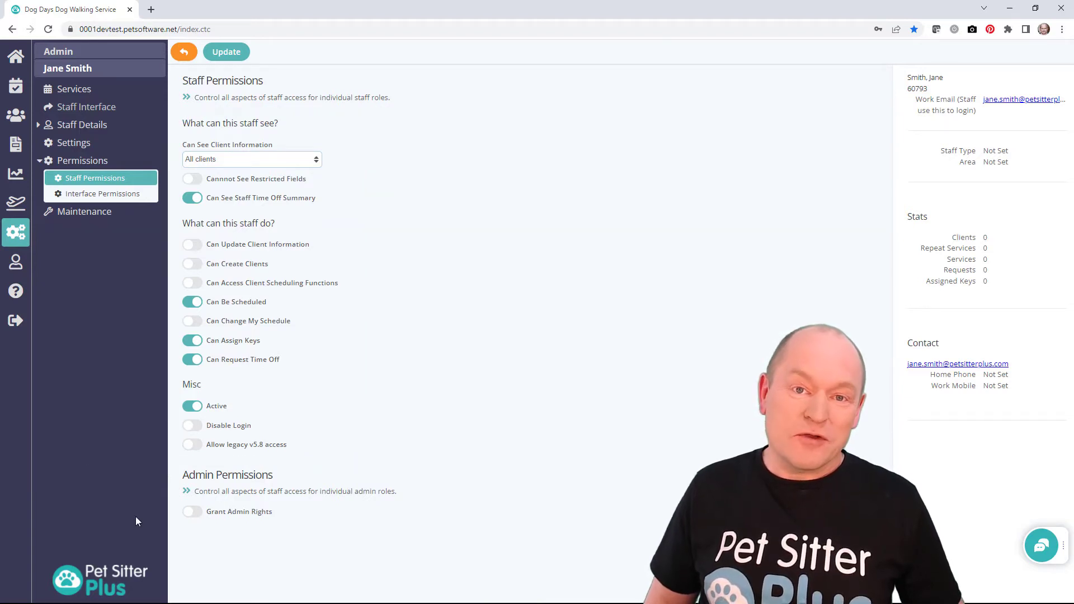
Step: Turn on Grant Admin Rights, Can View Financials and Can Export Clients, and save
click(197, 519)
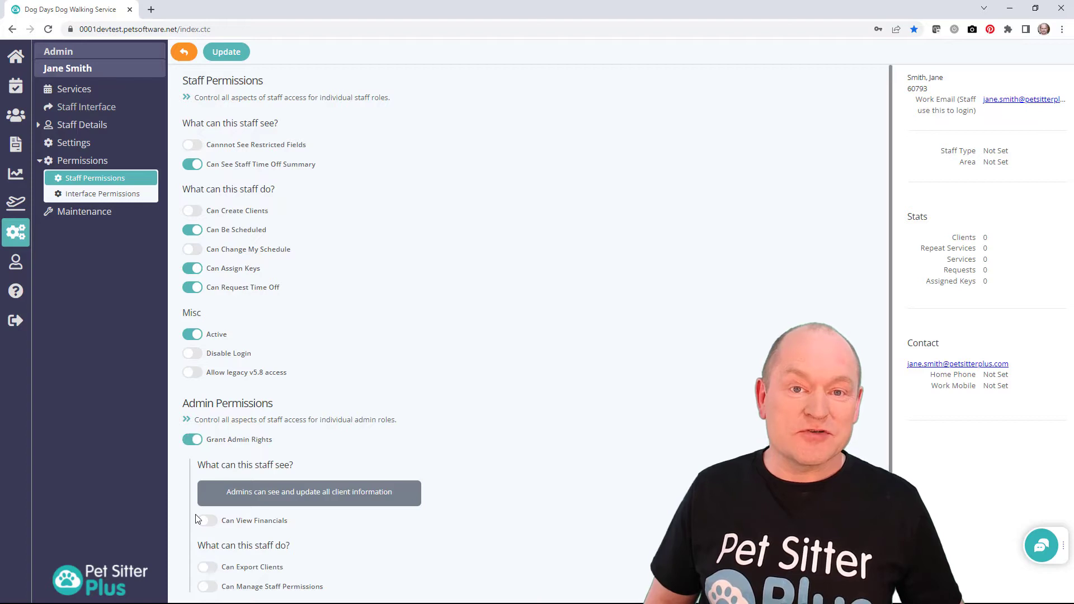
click(208, 524)
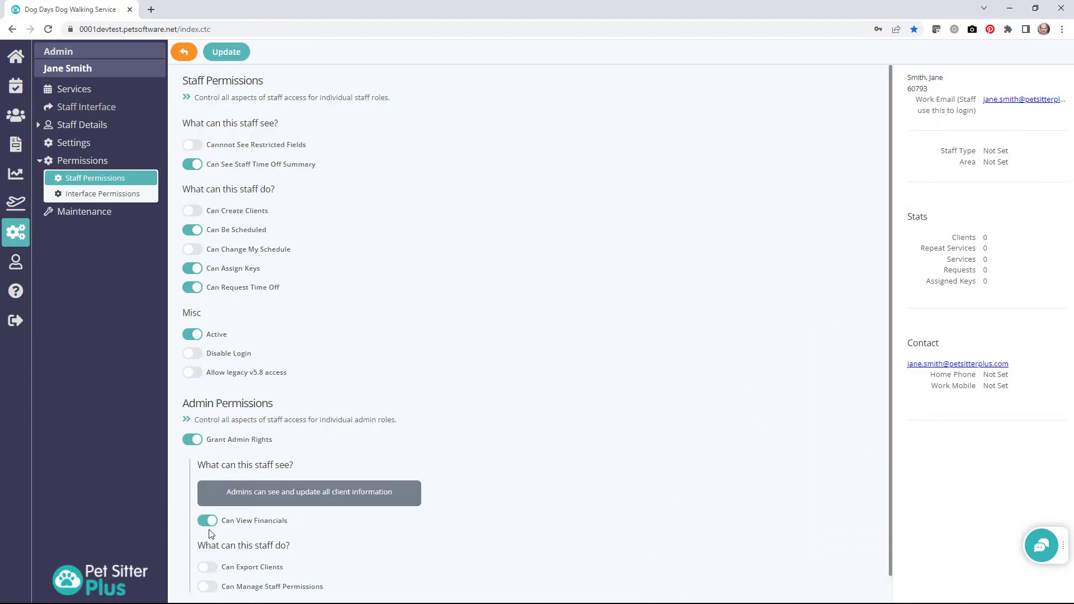
click(212, 569)
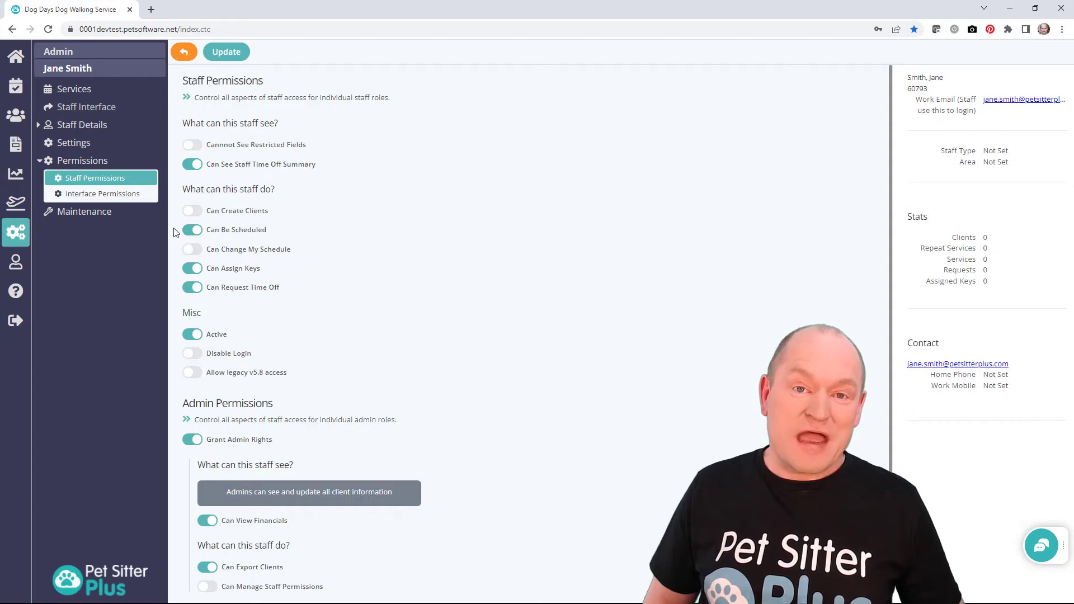
click(233, 53)
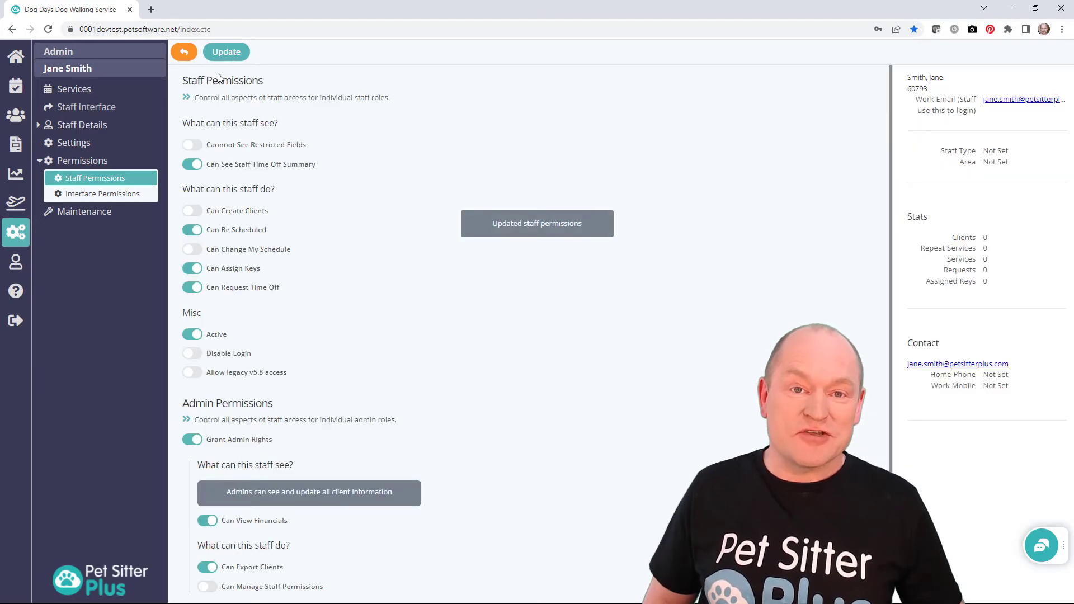
click(133, 196)
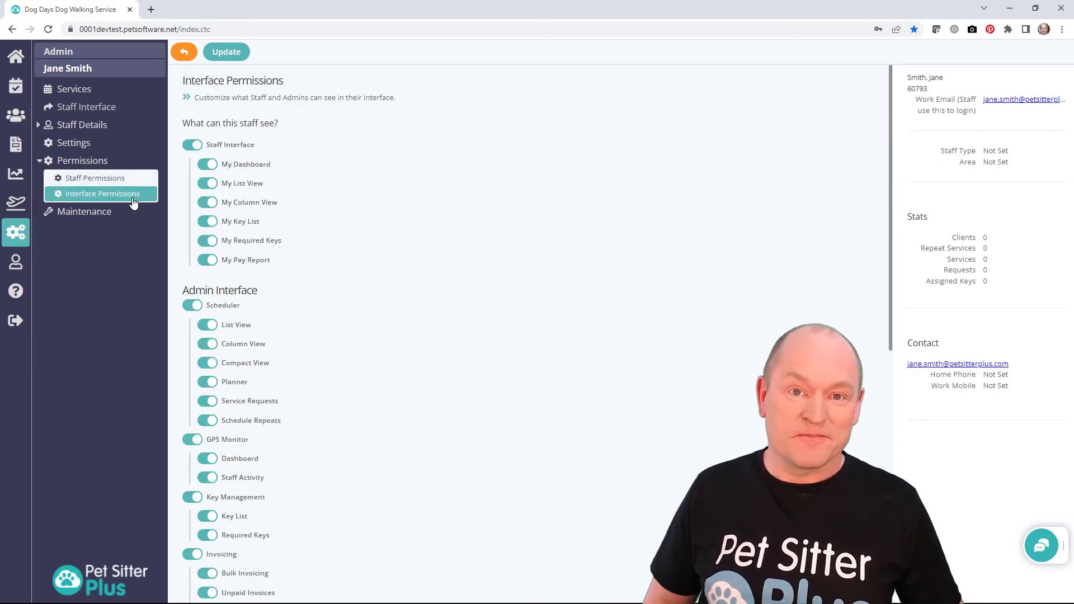
Step: Turn off GPS Monitor in the staff member's interface permissions
click(193, 440)
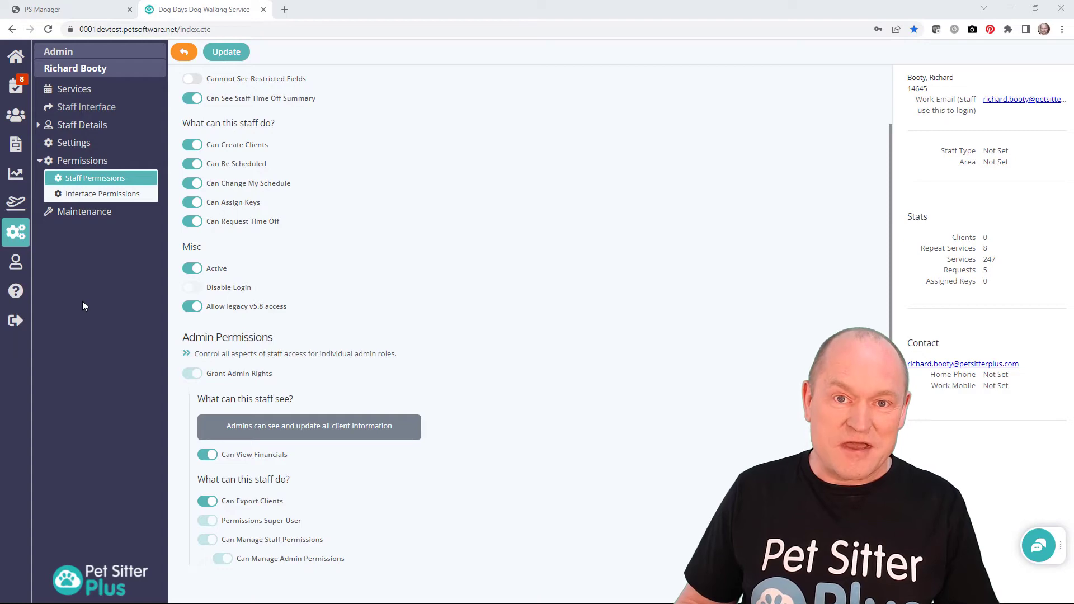
Step: Open the Staff List from the Admin settings area
click(15, 232)
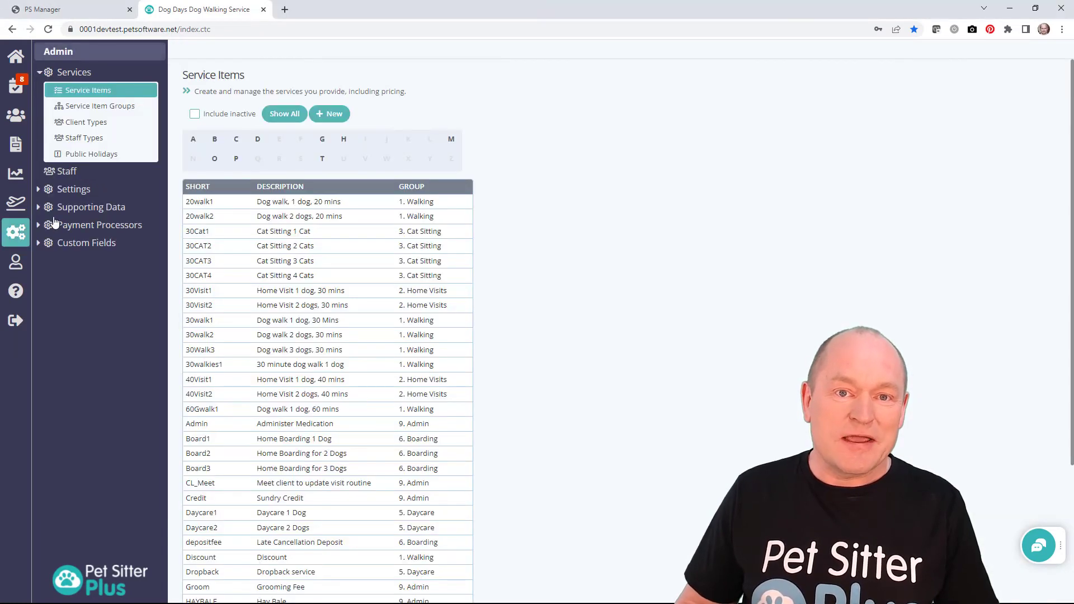
click(67, 171)
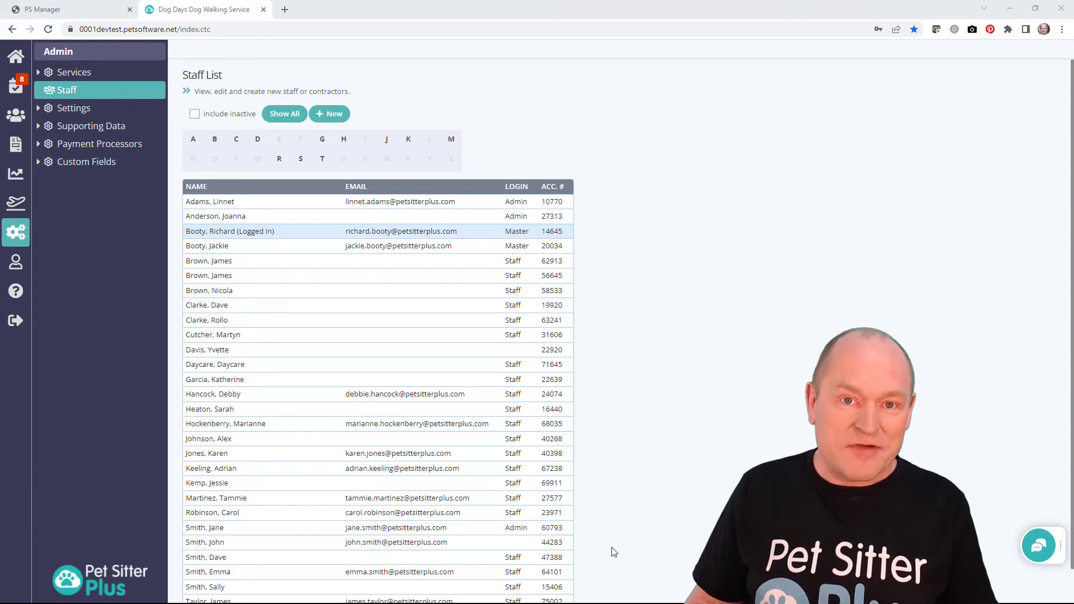
Step: Turn off Permissions Super User in the manager's Staff Permissions, update, and return
click(406, 253)
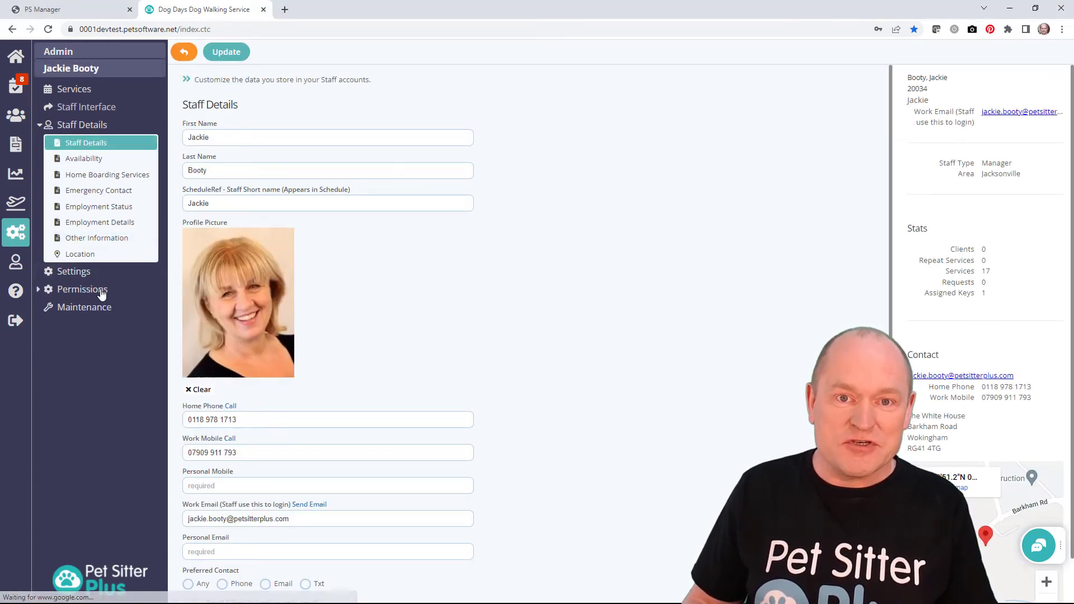
click(101, 291)
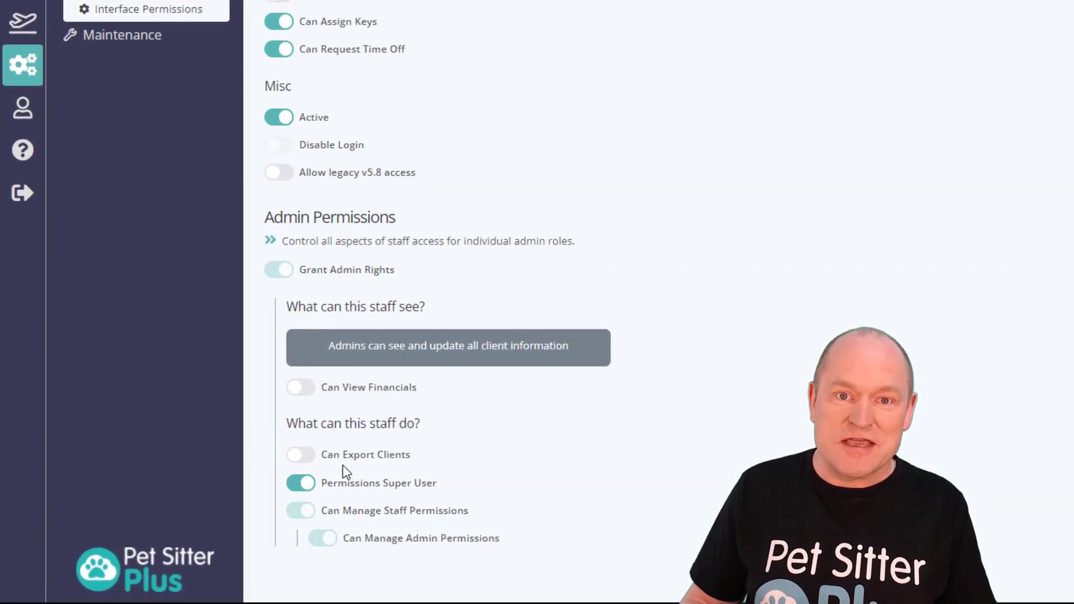
click(305, 486)
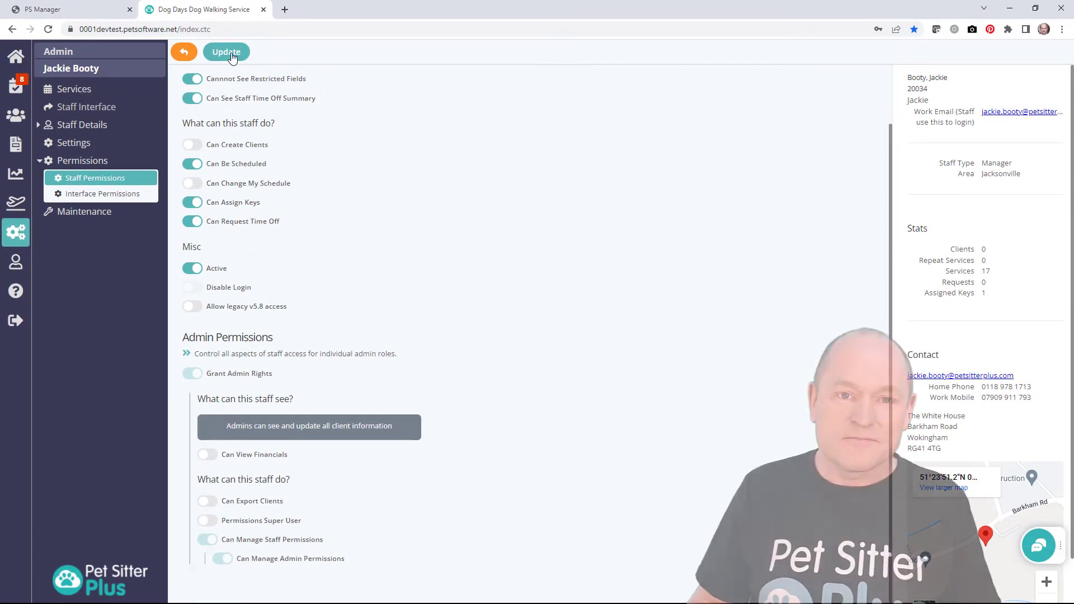
click(227, 52)
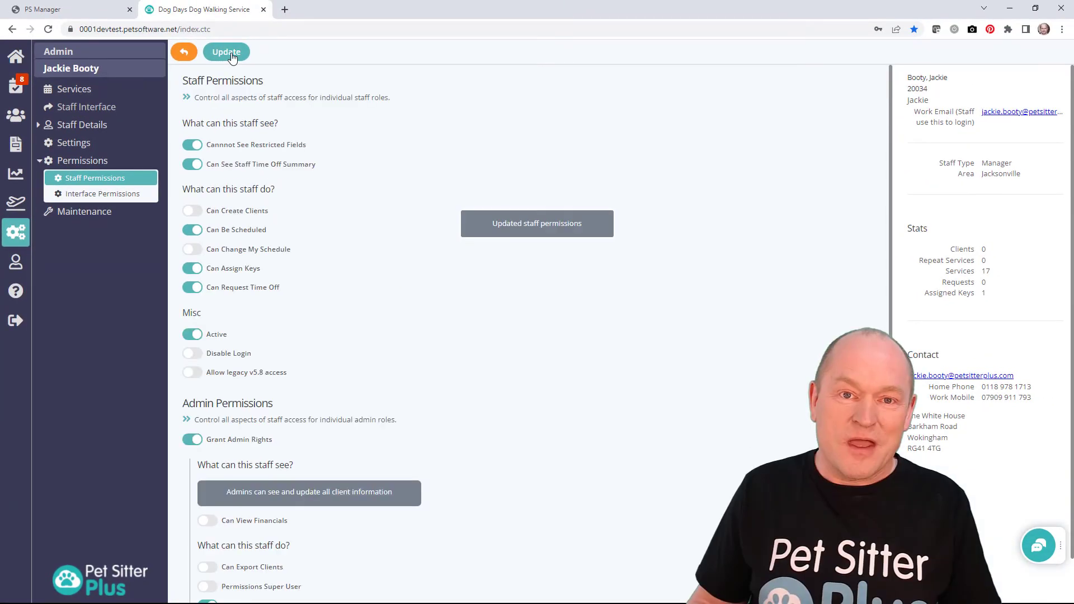
click(184, 55)
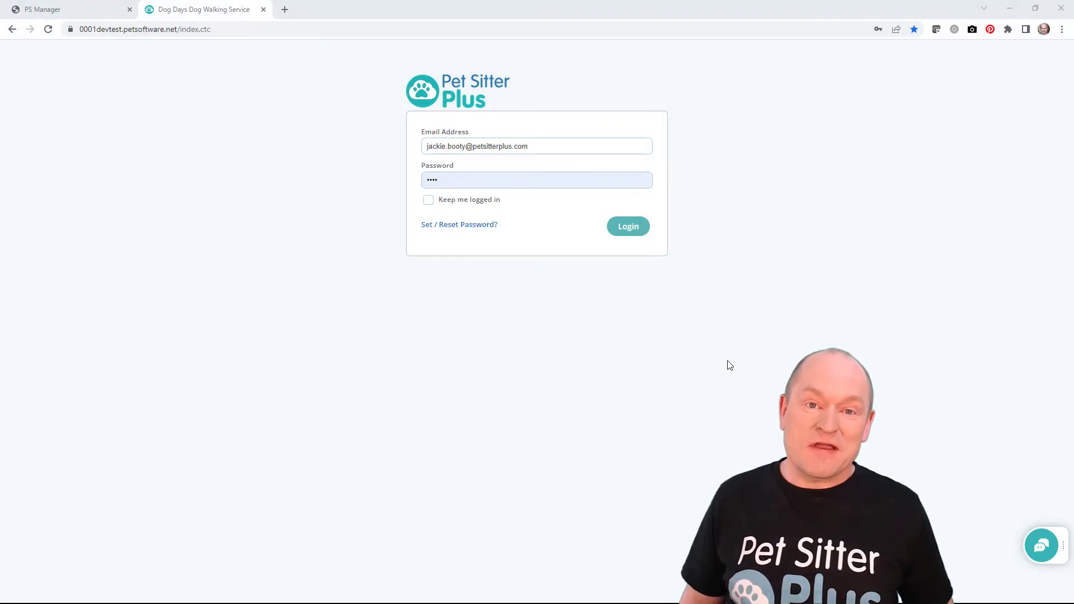
Step: Log in as the manager and open the master account's Staff Details from the Staff List
click(630, 227)
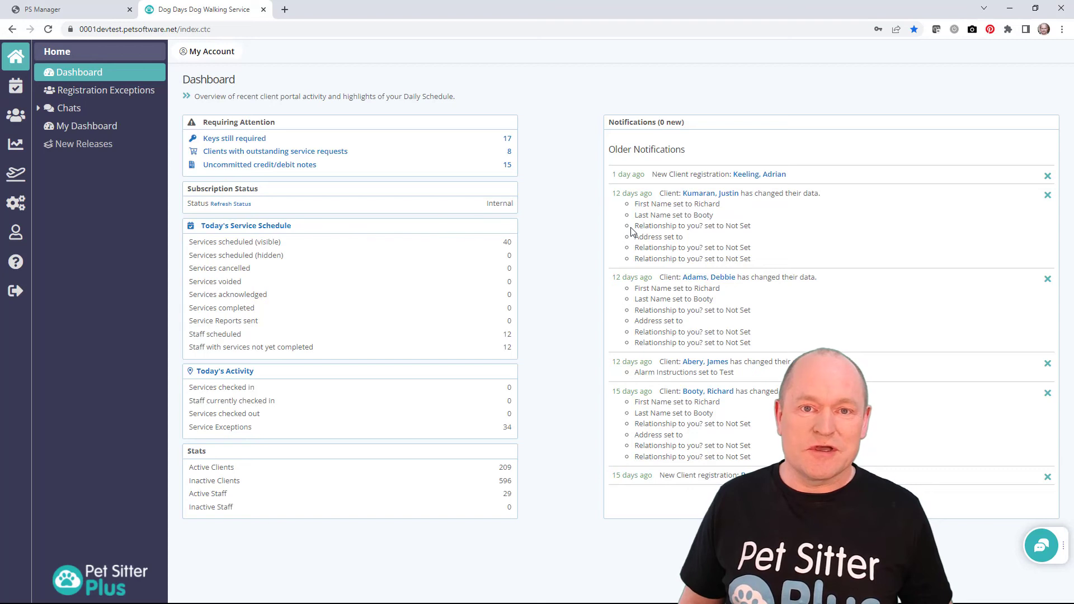
click(25, 199)
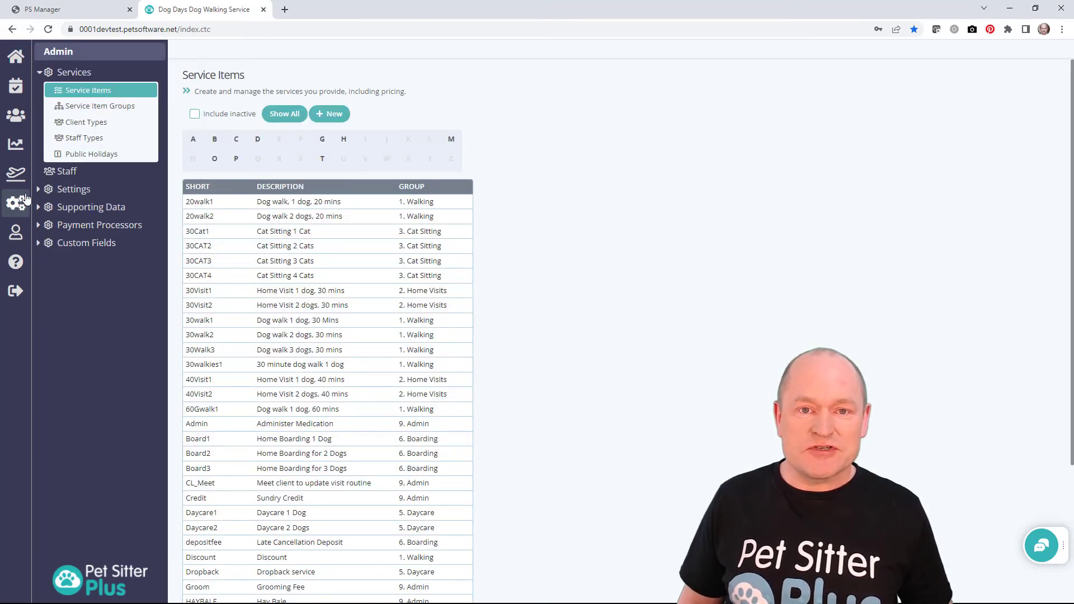
click(67, 172)
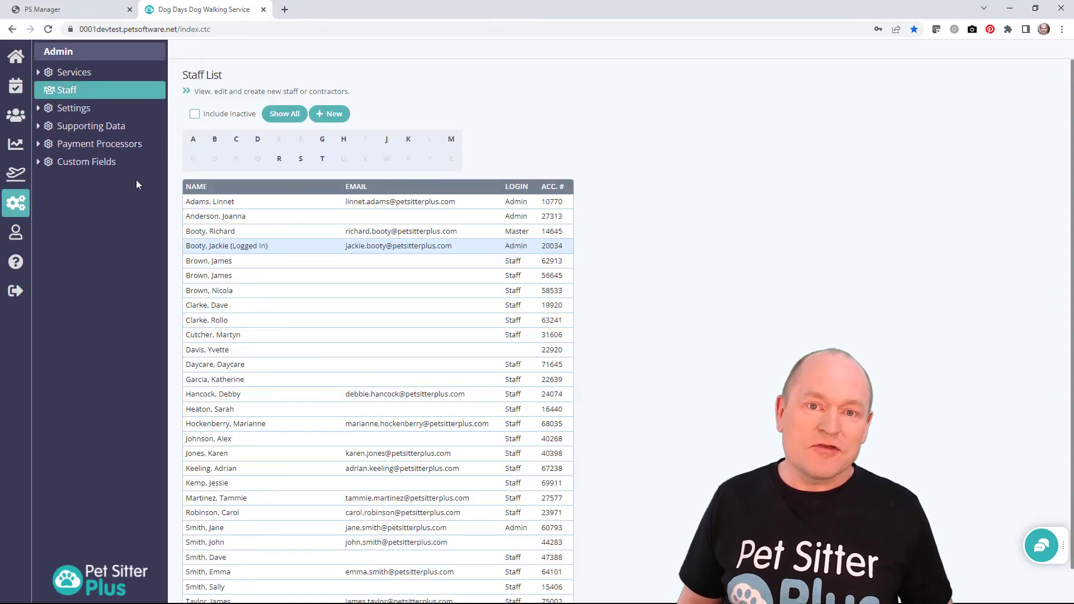
click(239, 232)
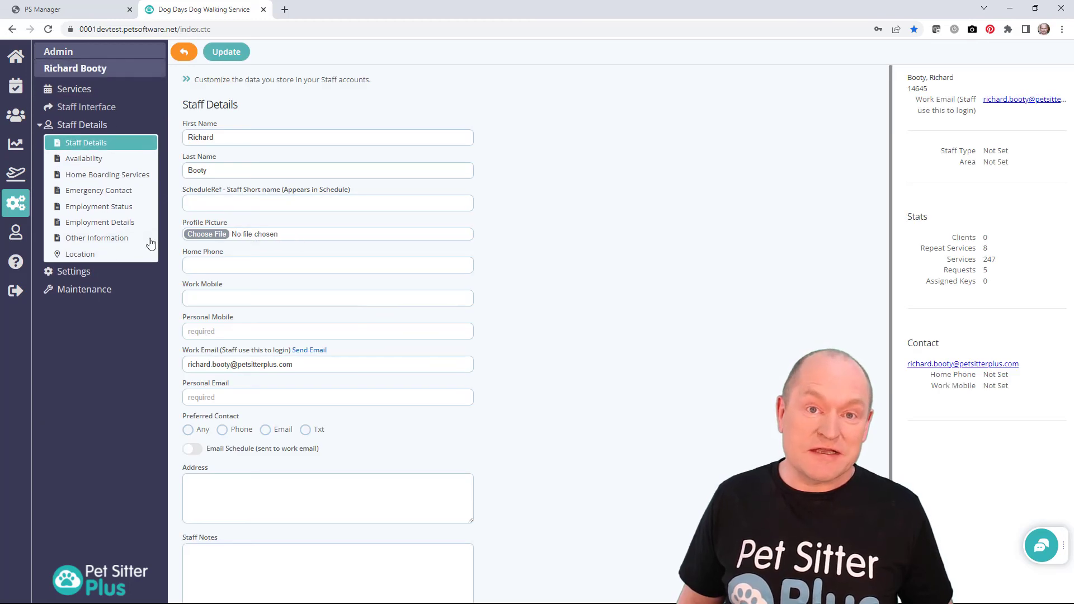